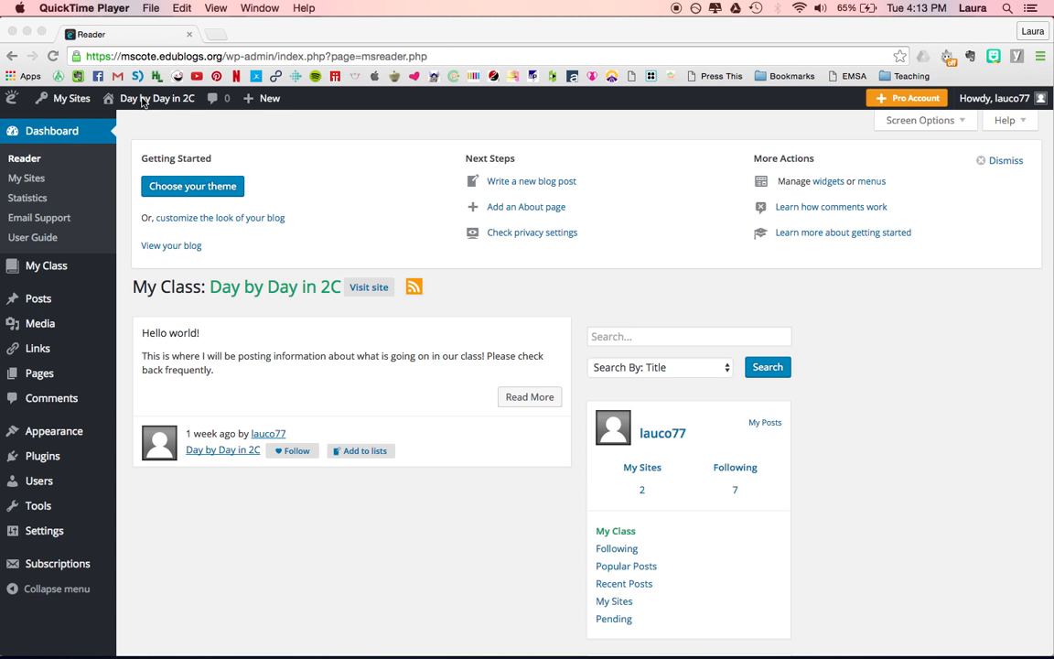
Step: Open the list of all pages on the class blog
left_click(142, 101)
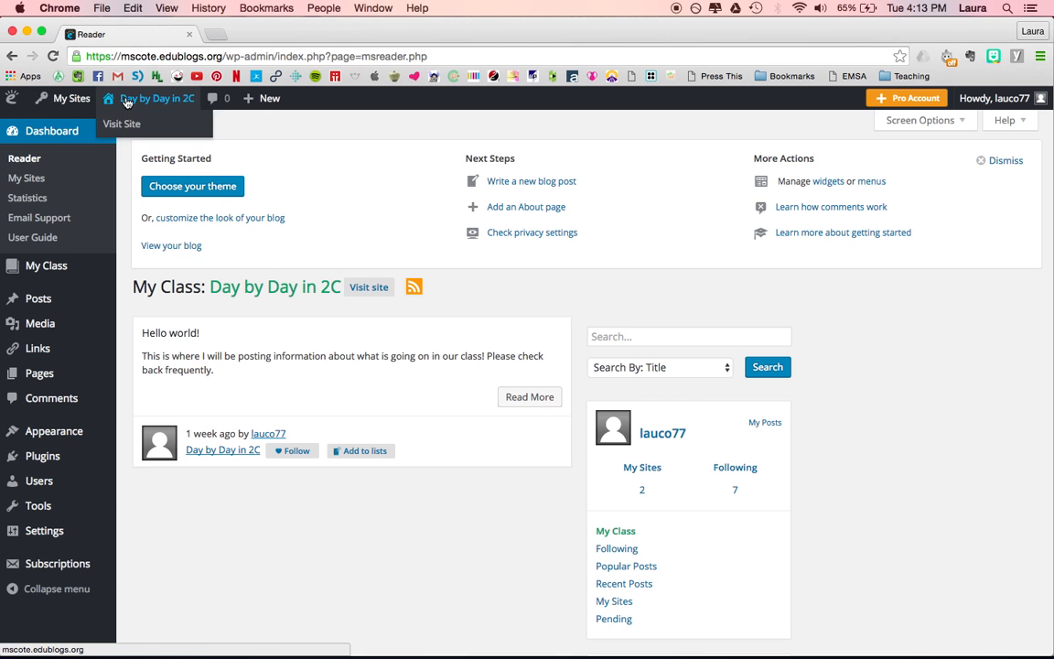
mouse_move(68, 103)
mouse_move(66, 128)
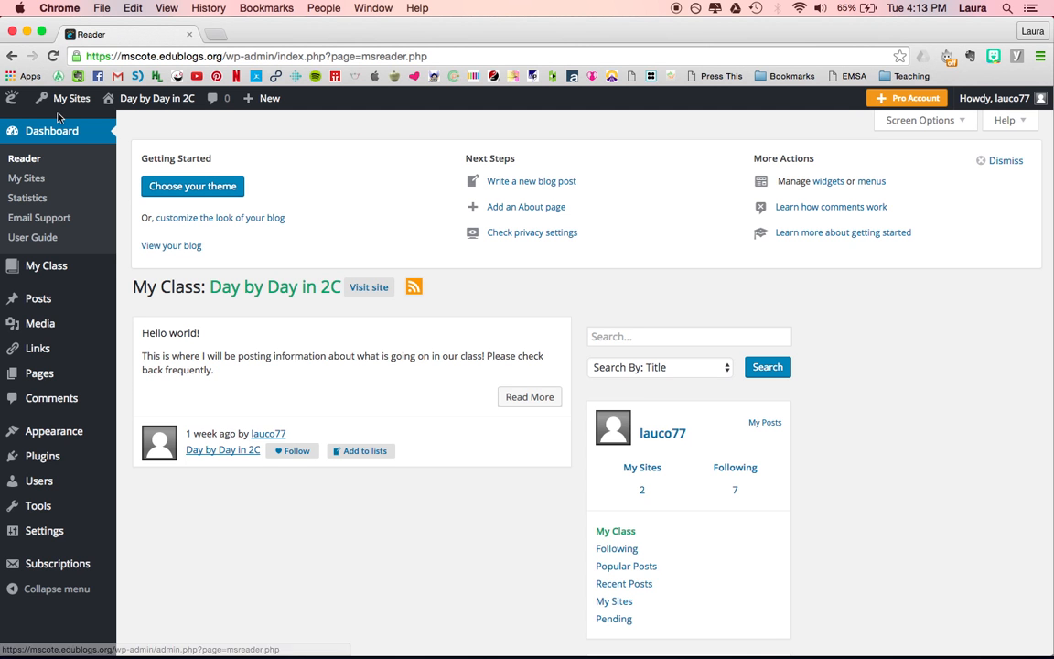
mouse_move(39, 508)
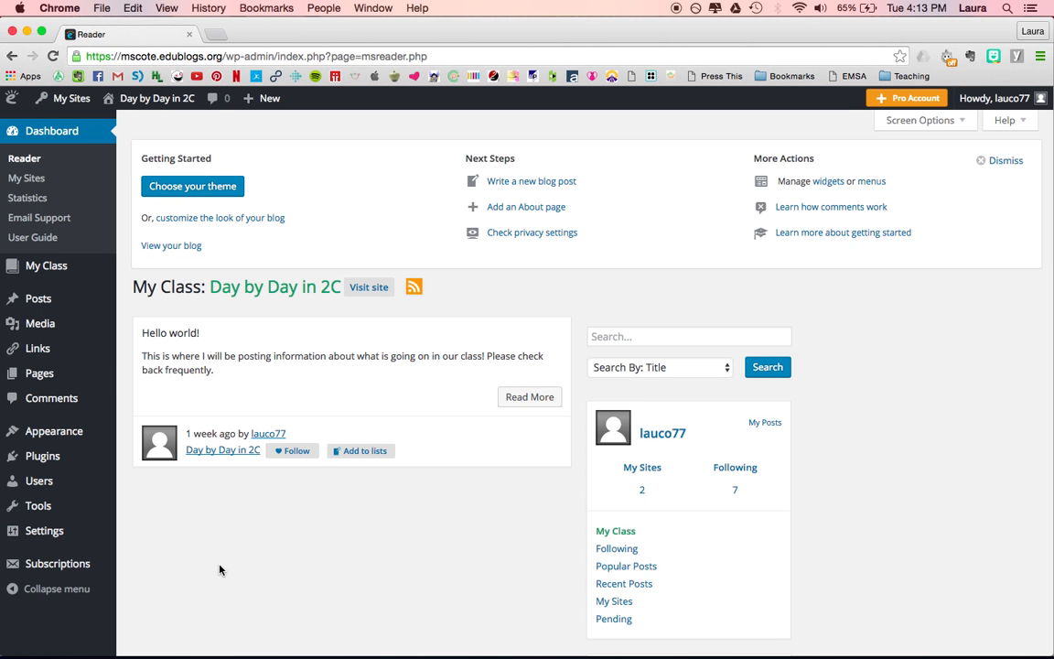
mouse_move(41, 301)
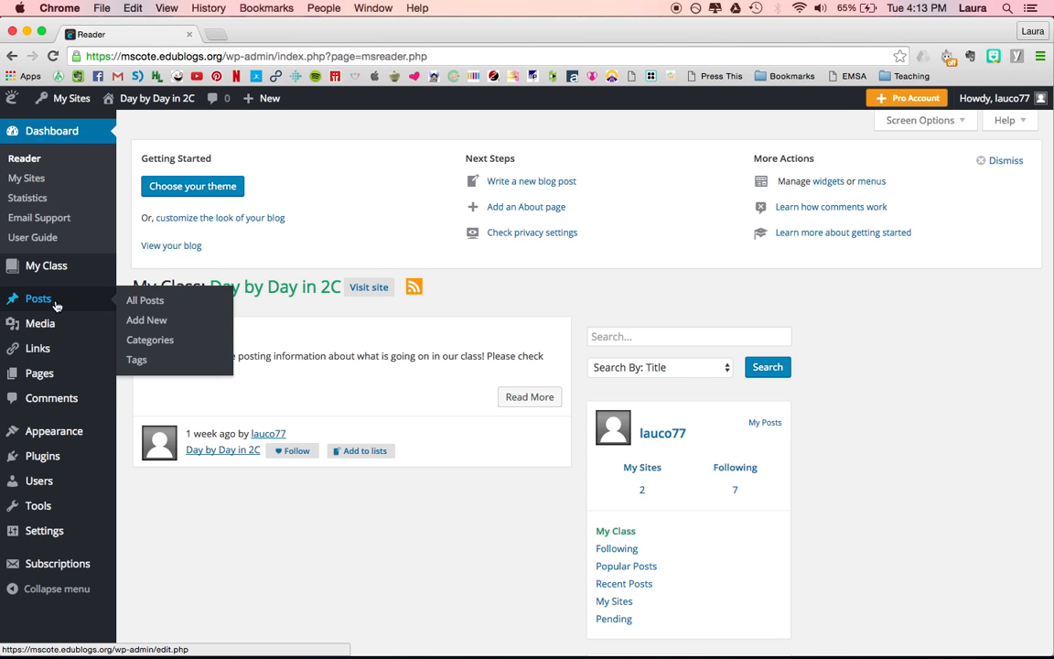
mouse_move(44, 378)
left_click(43, 375)
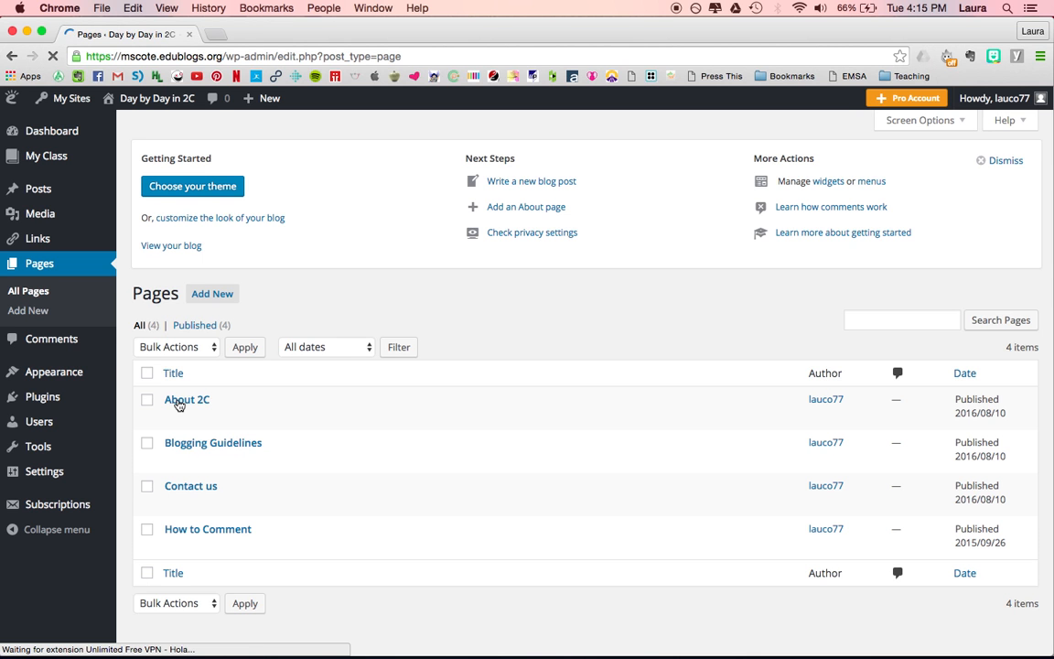
Step: Open the About 2C page for editing
mouse_move(179, 405)
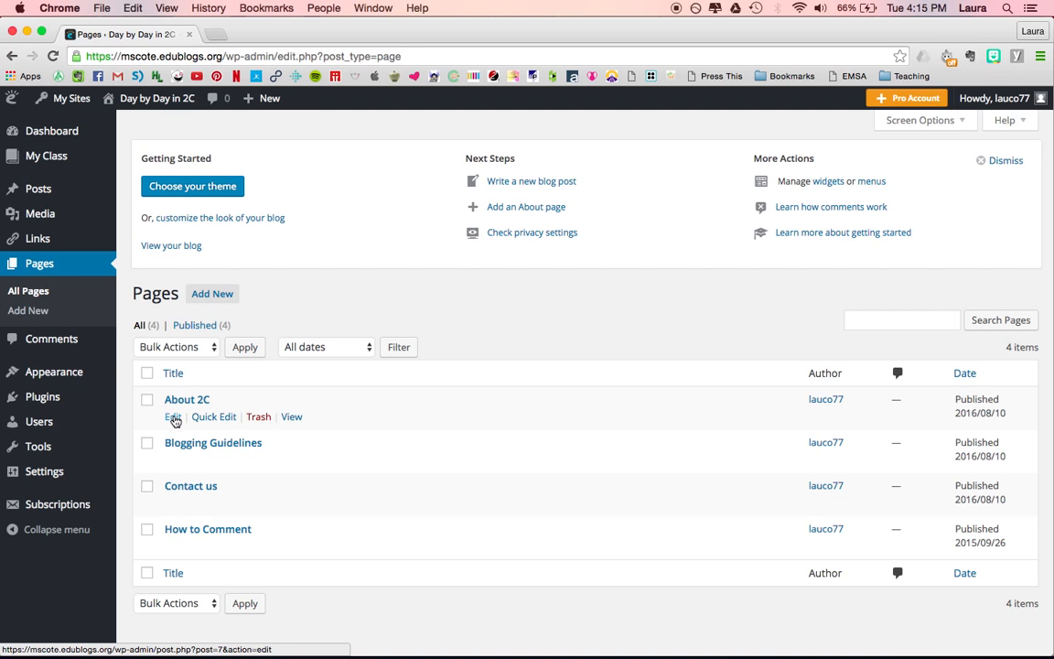
left_click(173, 417)
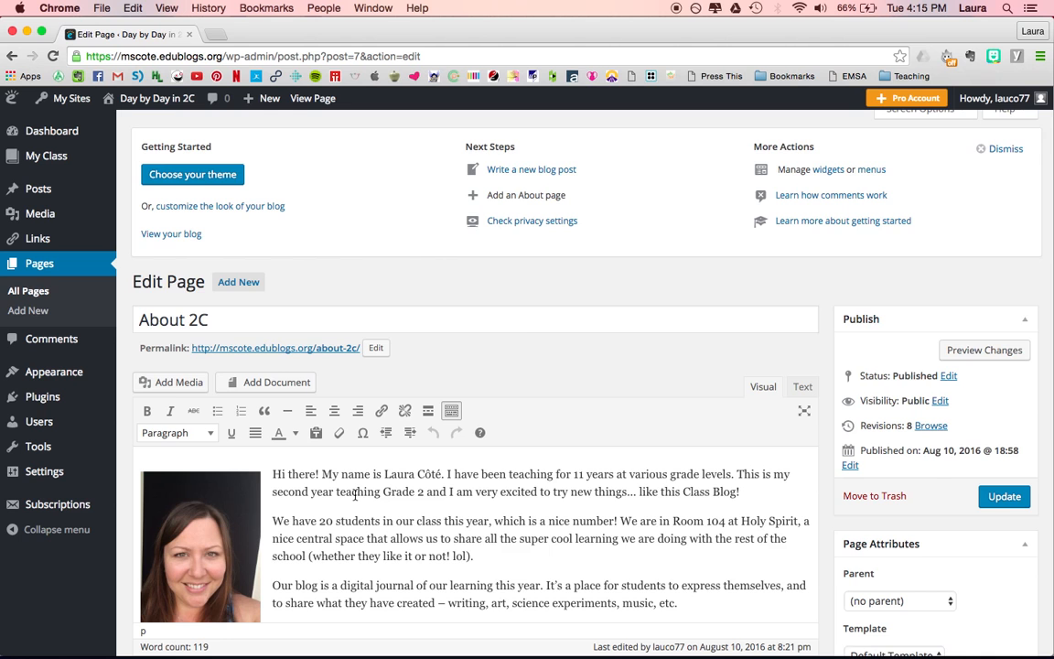
scroll(384, 499, "down", 3)
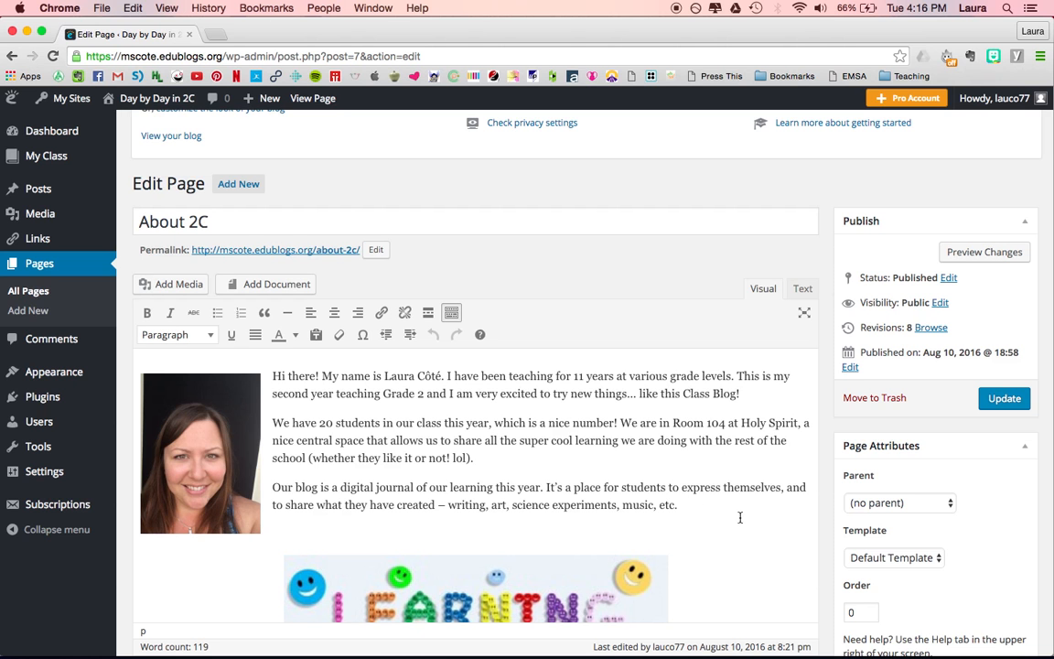
scroll(740, 517, "down", 5)
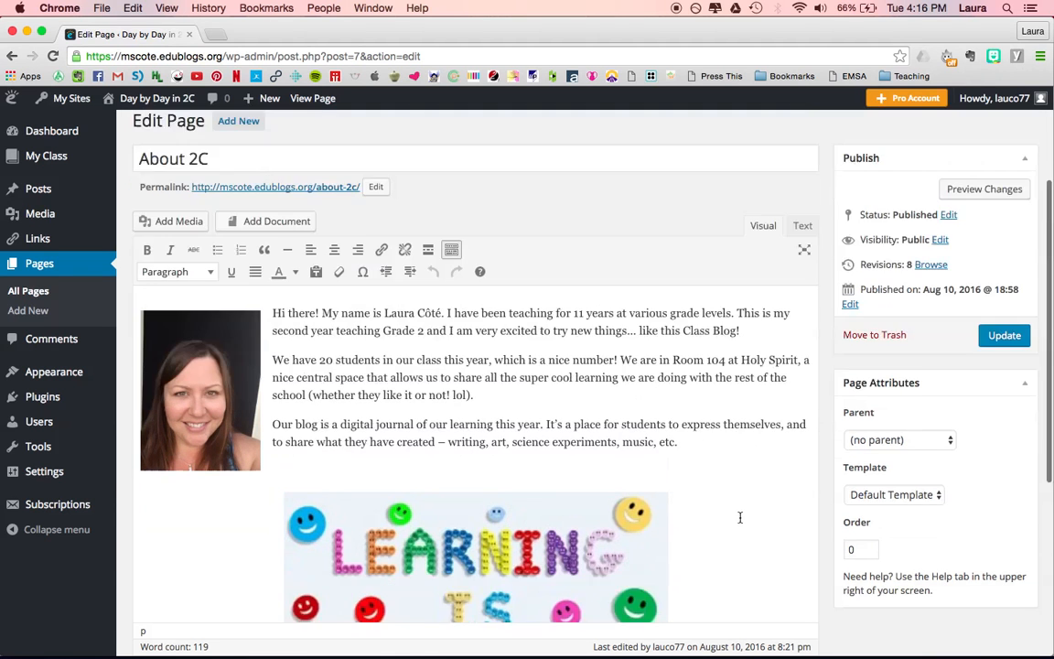
scroll(740, 517, "up", 4)
scroll(740, 517, "up", 1)
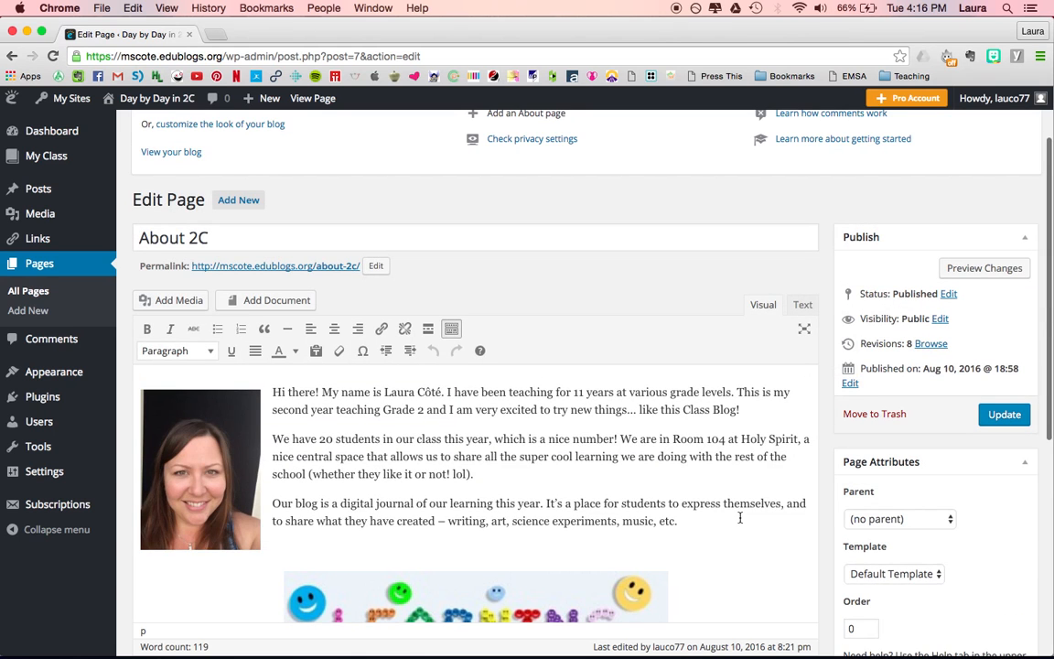
Step: Remove the portrait photo from the page text and open the media inserter
left_click(206, 423)
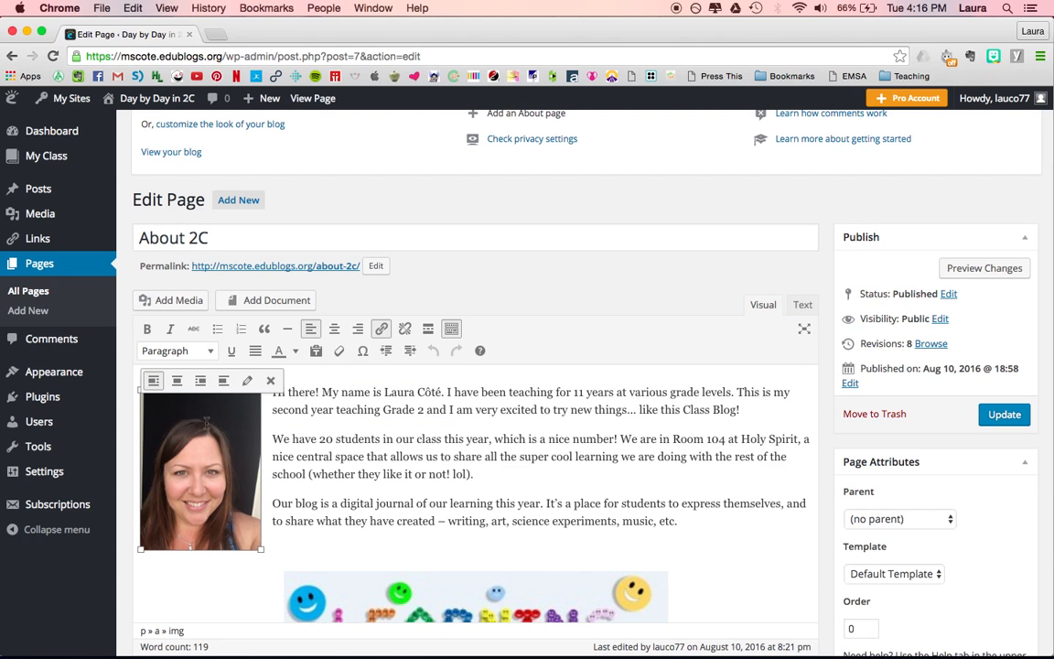
left_click(270, 380)
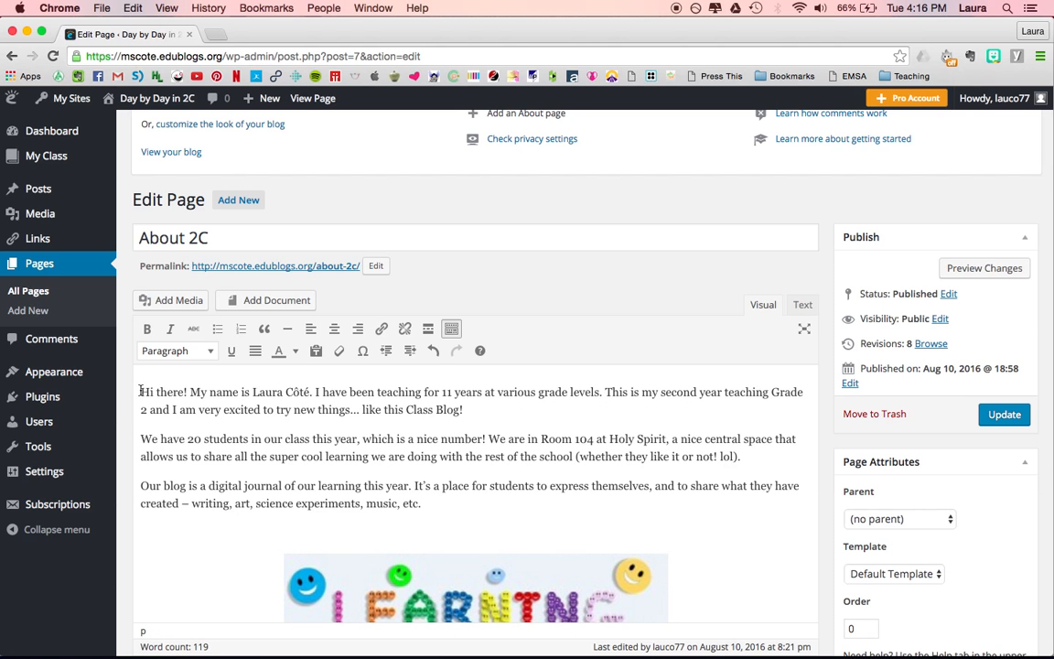
left_click(173, 302)
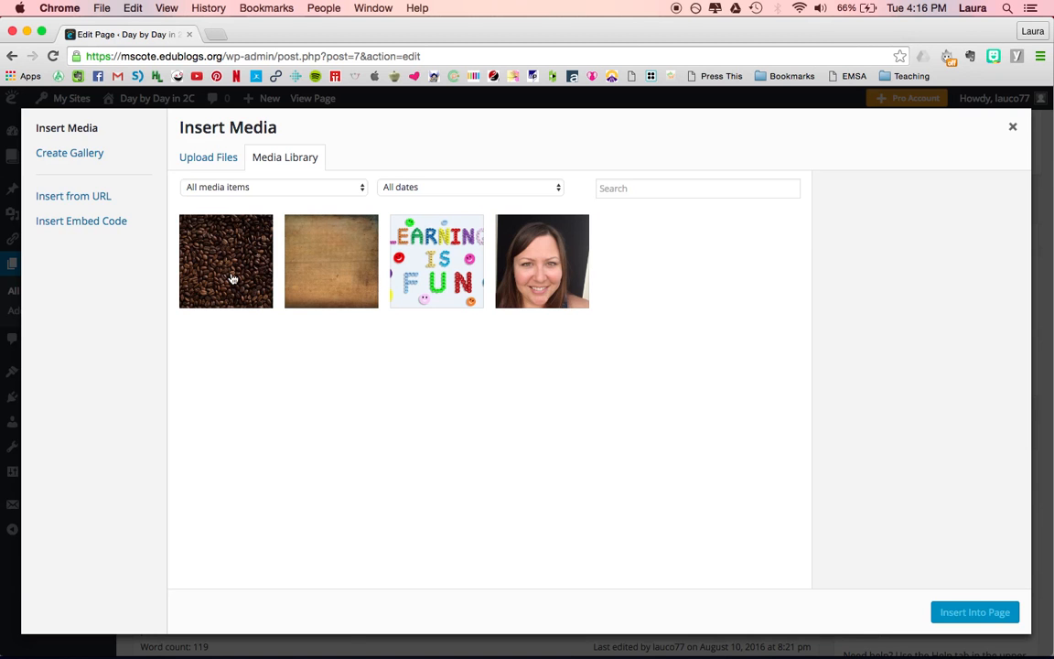
left_click(206, 159)
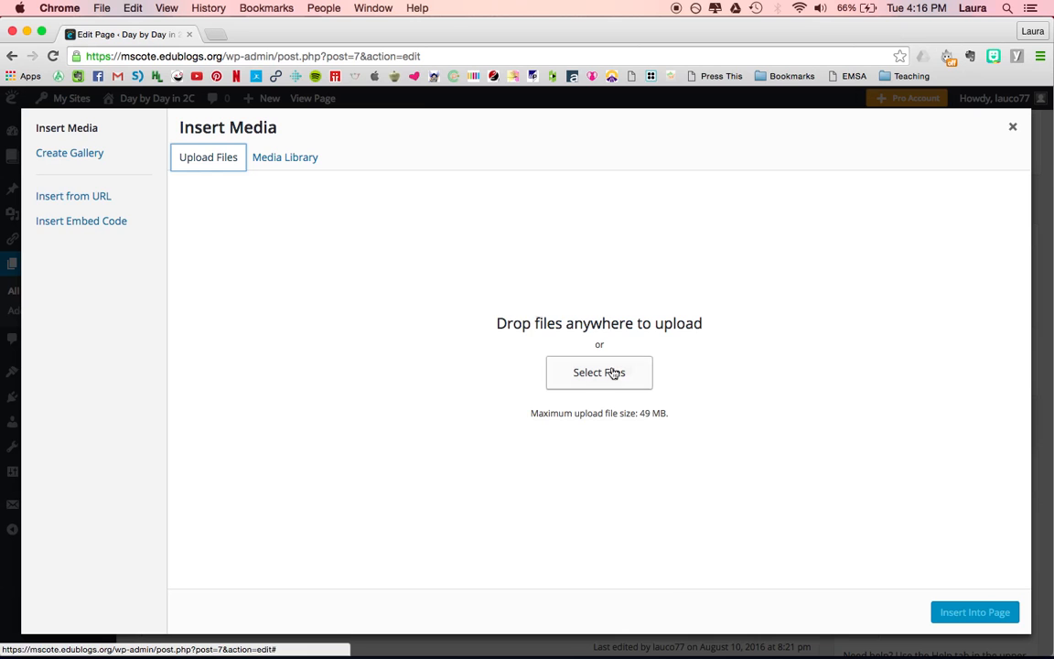
left_click(613, 373)
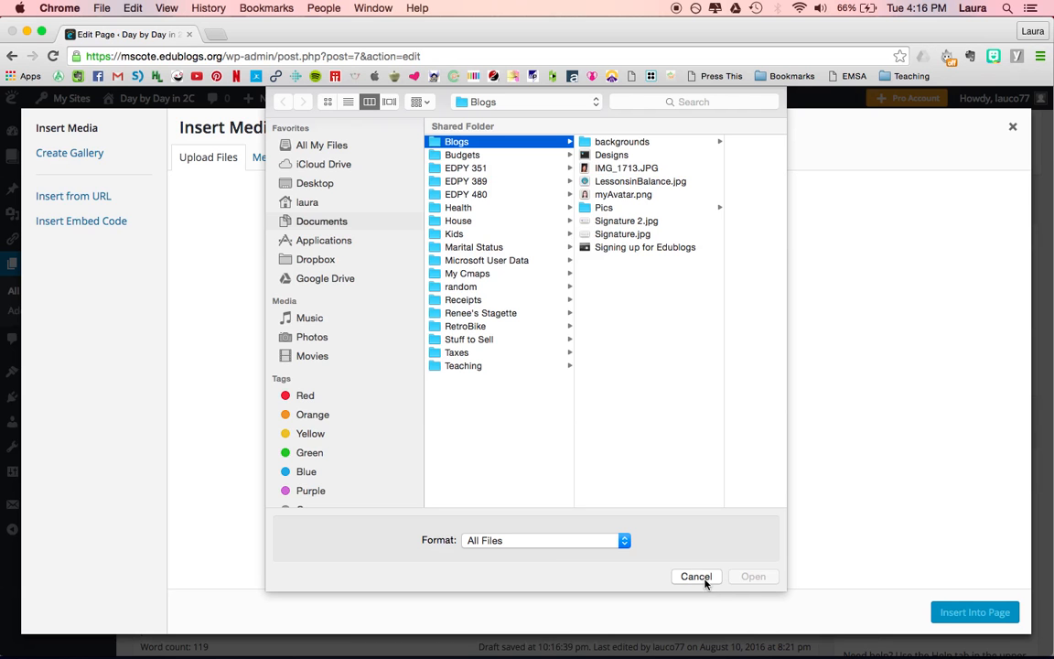
left_click(704, 579)
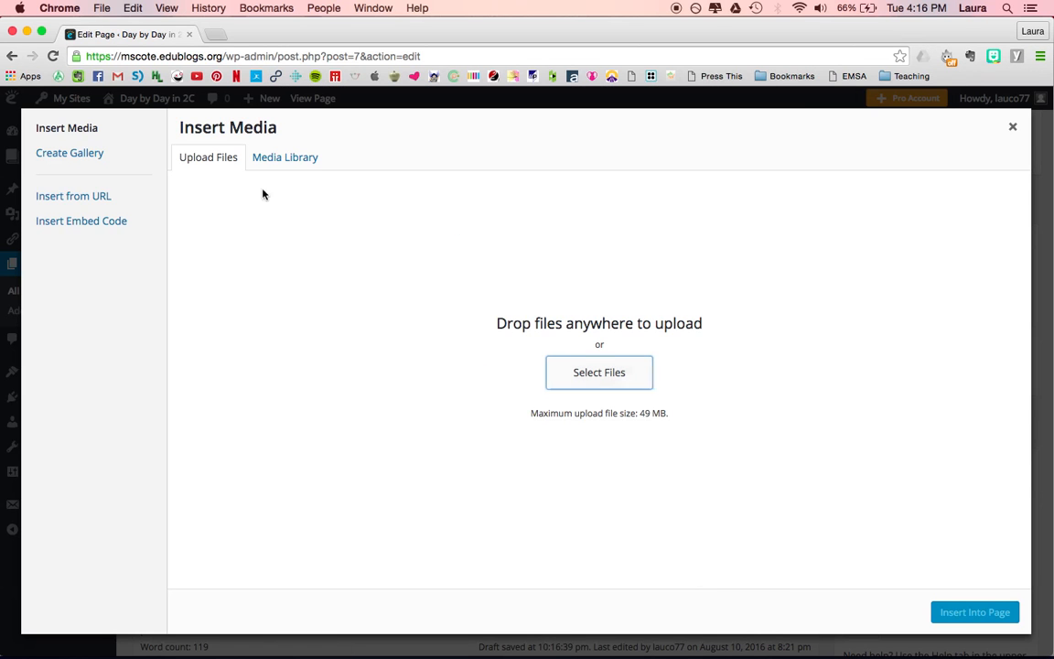
Step: Insert the portrait photo from the media library into the page
left_click(277, 165)
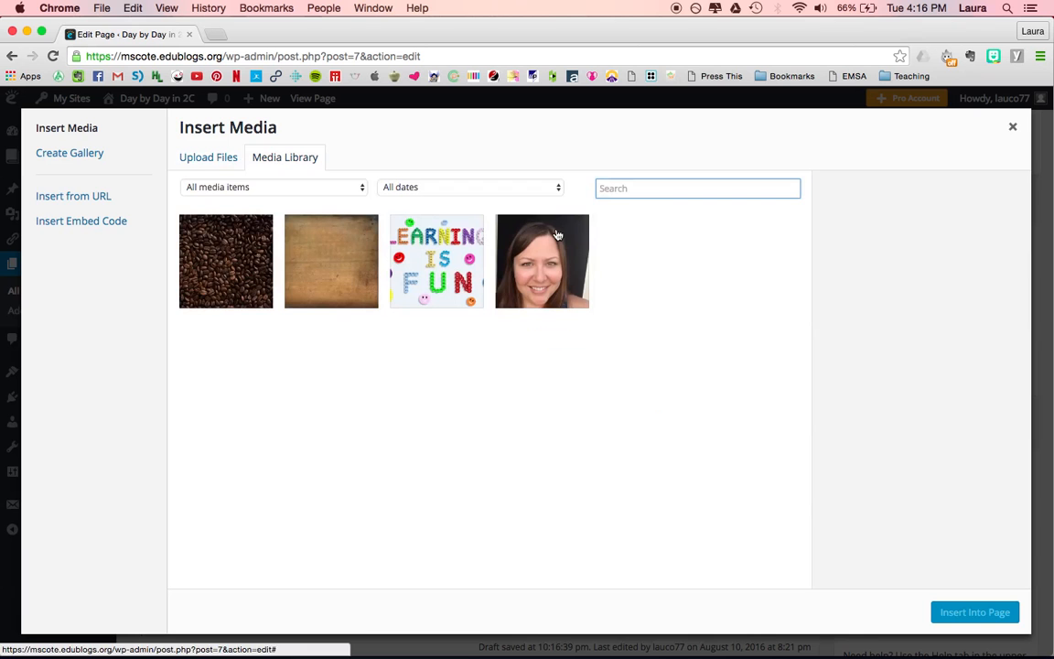
left_click(549, 261)
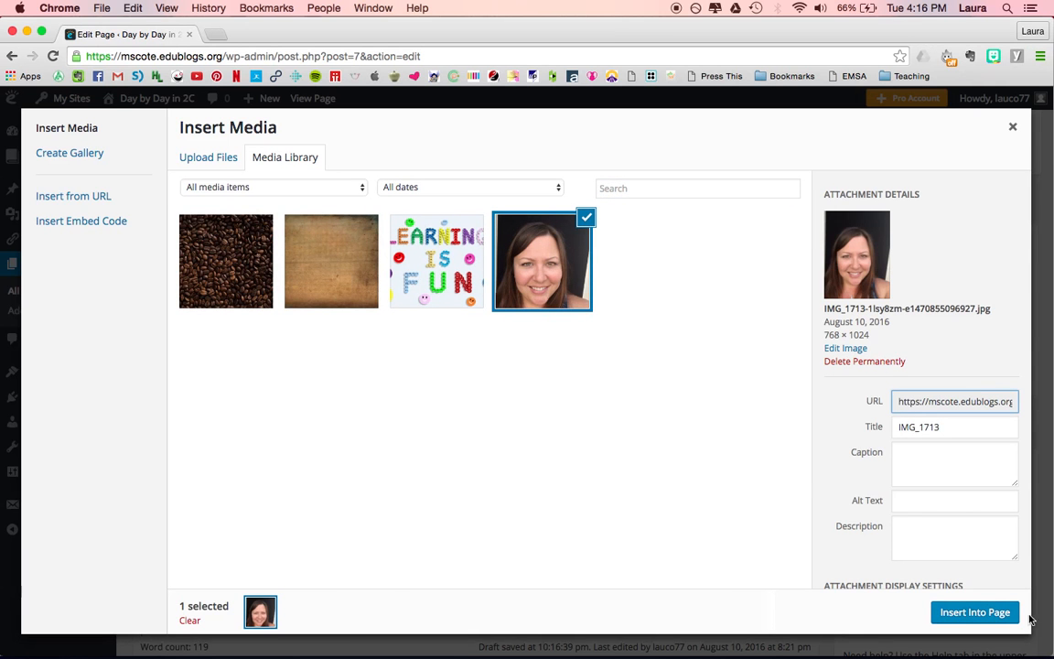
left_click(965, 615)
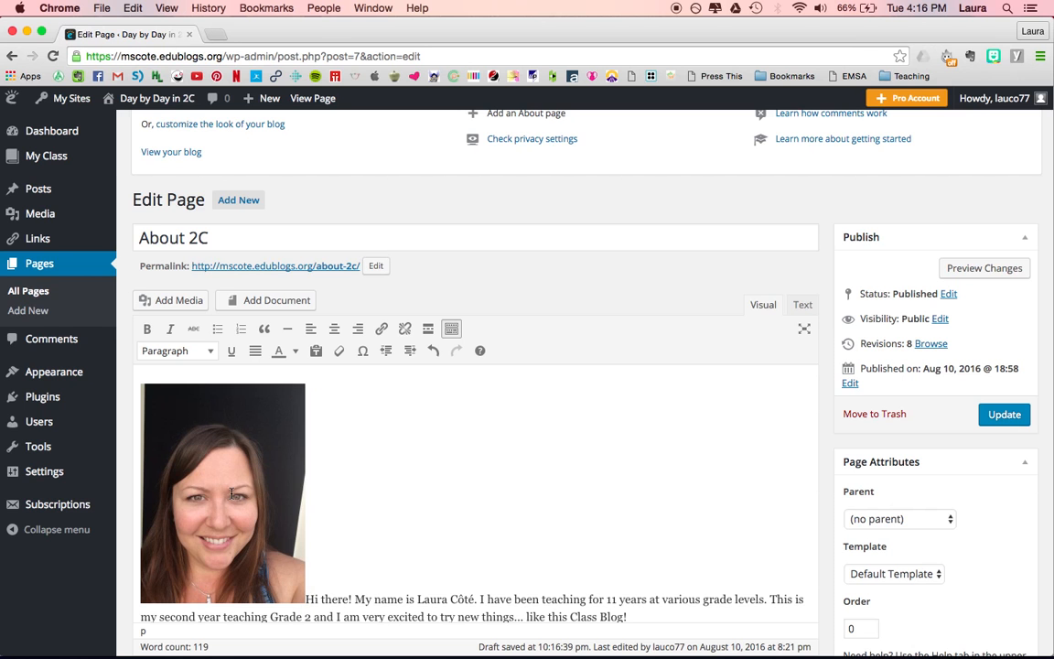
Step: Align the inserted photo to the left so the text wraps beside it
left_click(249, 524)
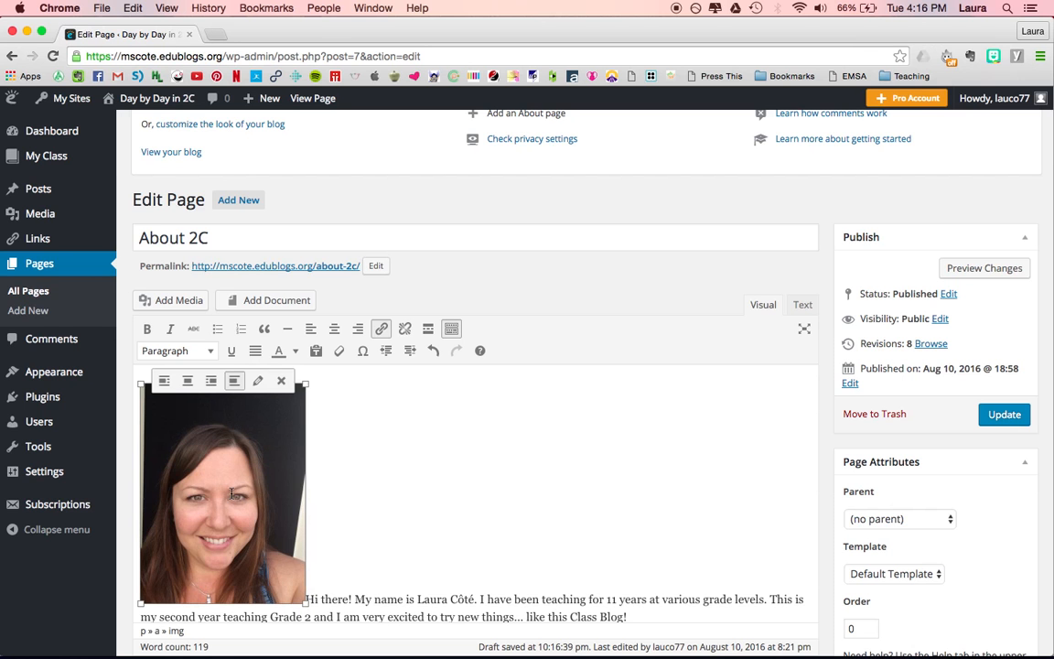
left_click(162, 383)
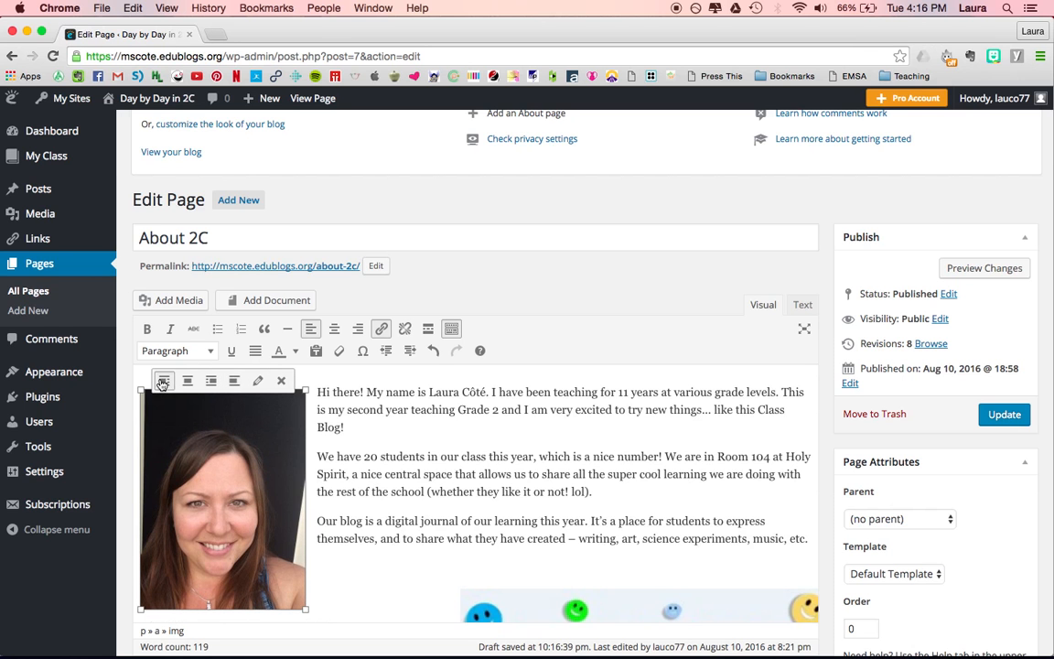
left_click(359, 583)
scroll(359, 470, "down", 4)
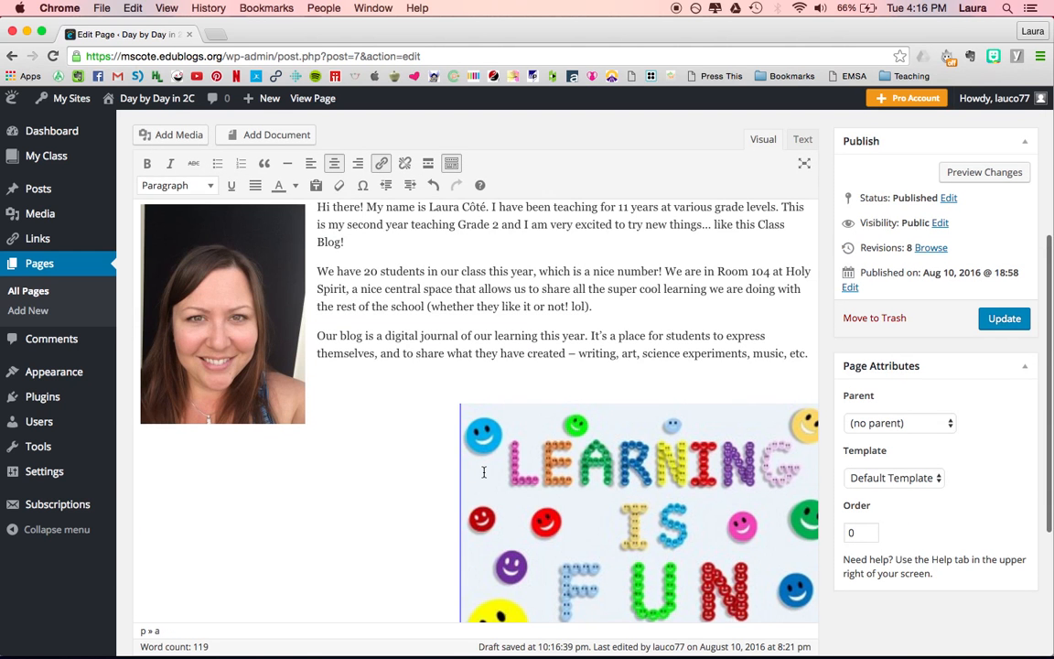
Step: Shrink the photo by dragging its corner handle
left_click(240, 347)
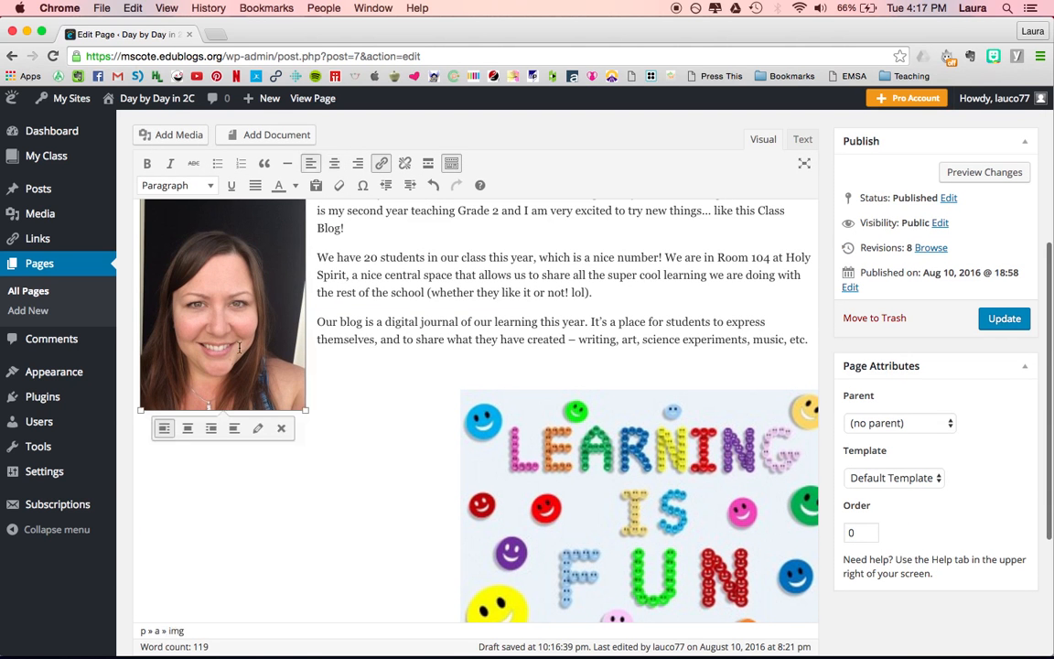
left_click_drag(305, 412, 265, 357)
left_click(765, 384)
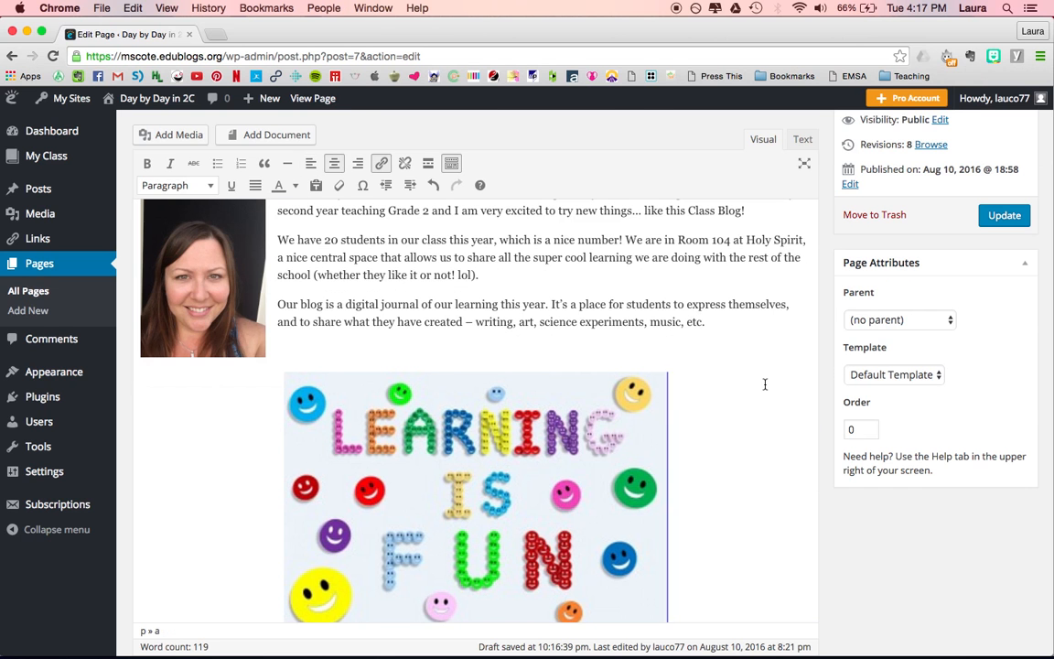
Step: Preview the changes in a new tab, return to the editor, and update the About 2C page
scroll(736, 402, "up", 5)
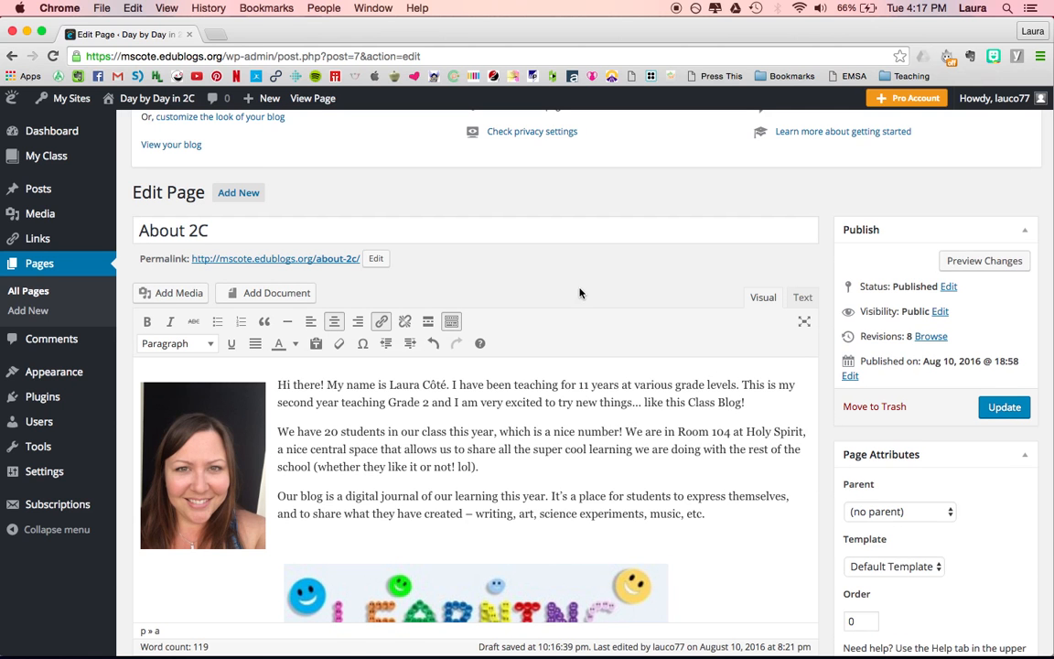
left_click(989, 262)
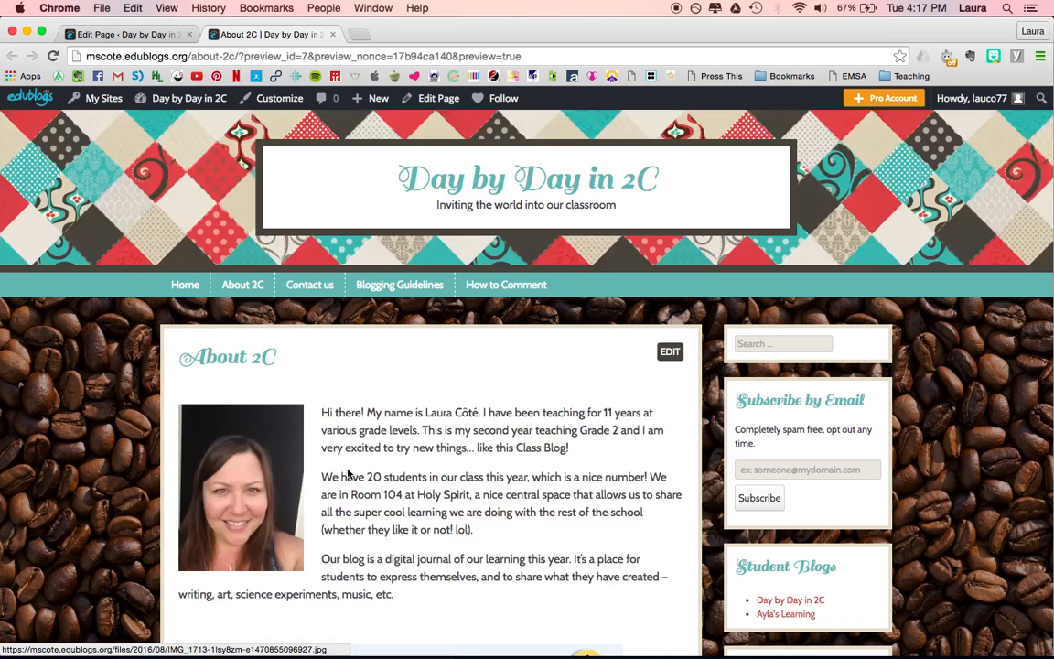
scroll(458, 450, "down", 5)
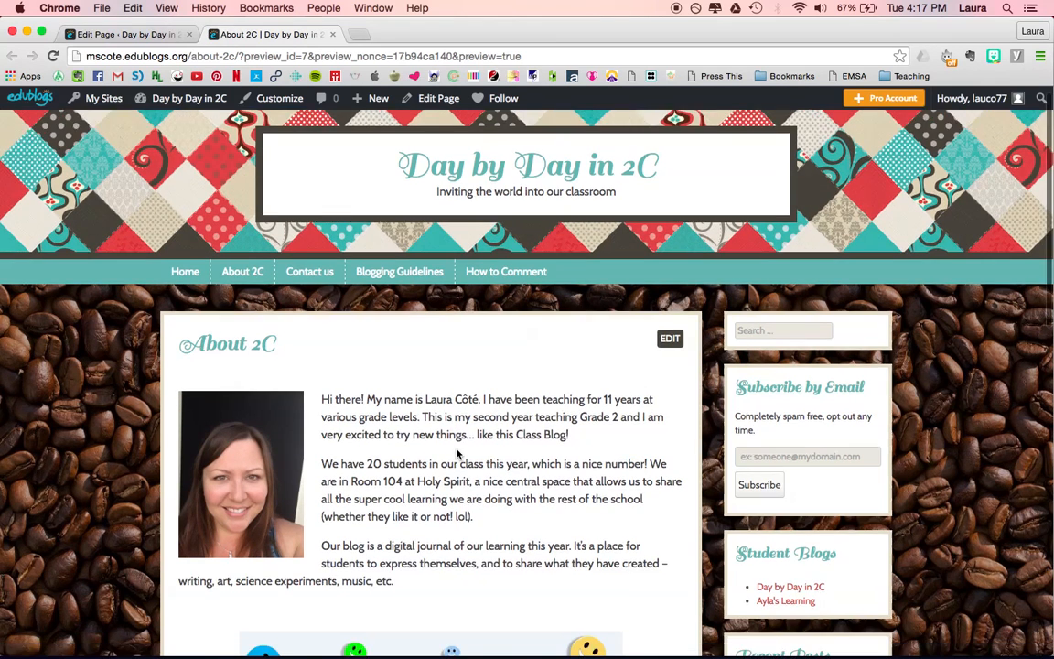
scroll(458, 454, "up", 5)
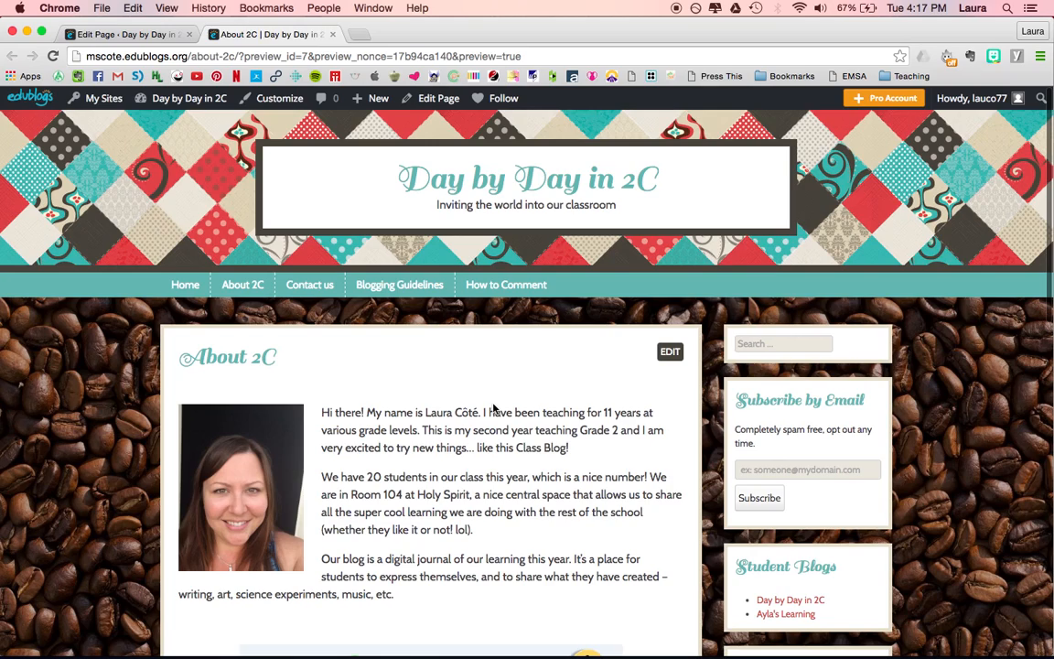
left_click(334, 34)
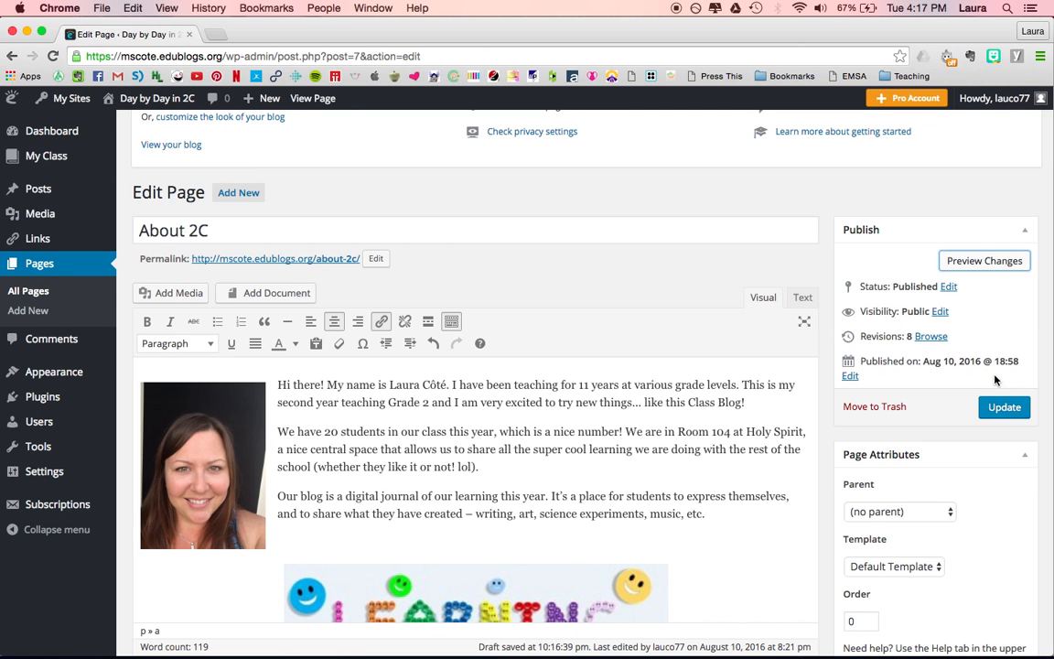
left_click(1004, 409)
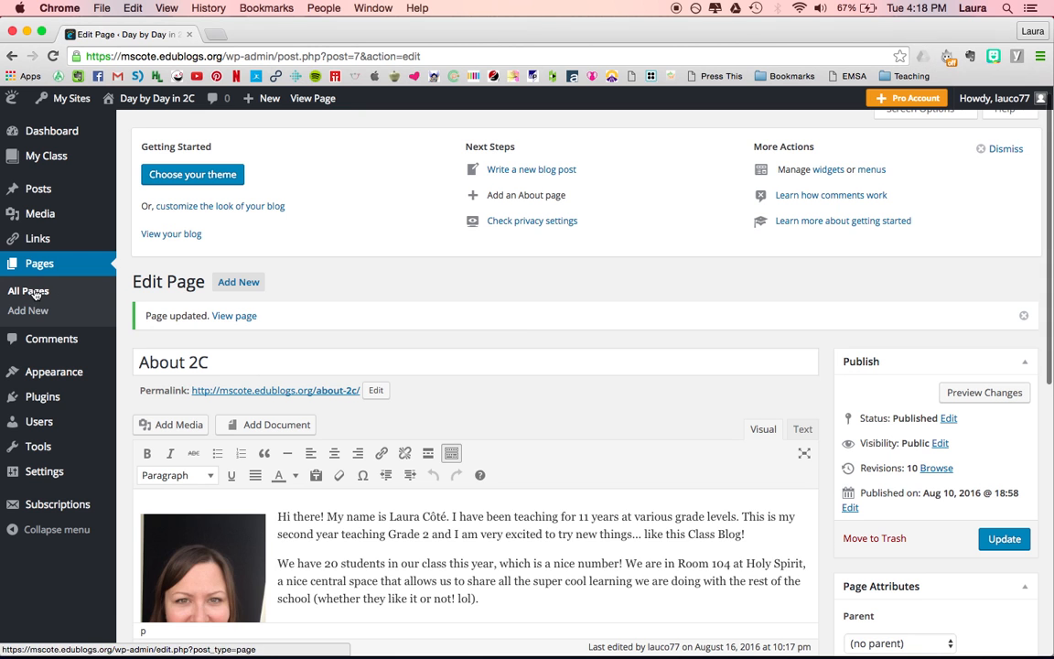
Step: Open the Contact us page for editing from the pages list
left_click(35, 293)
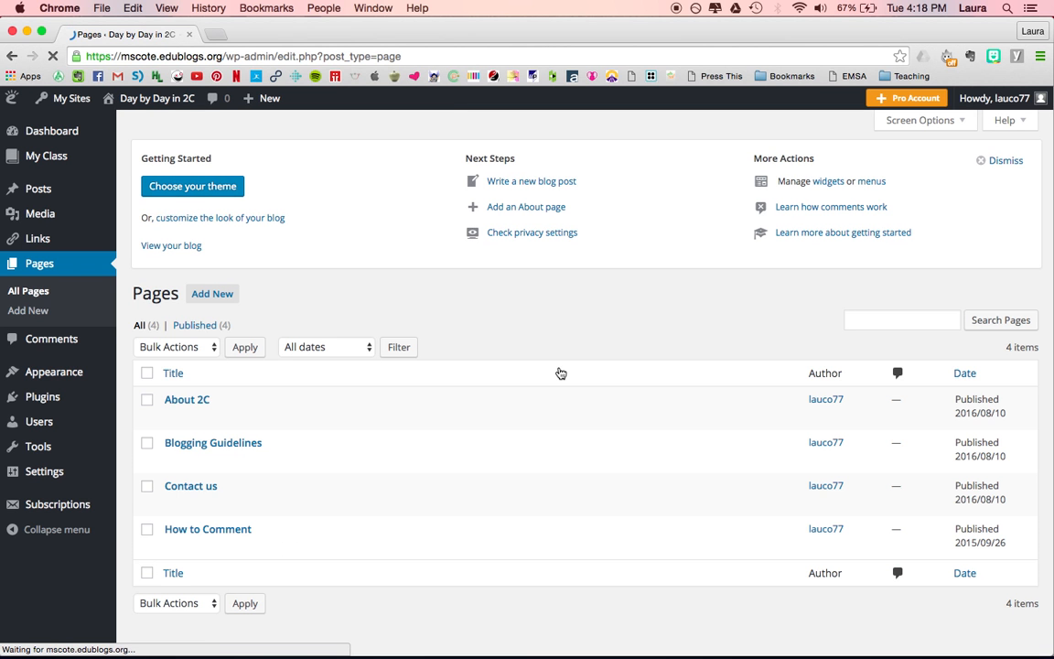
scroll(187, 368, "down", 1)
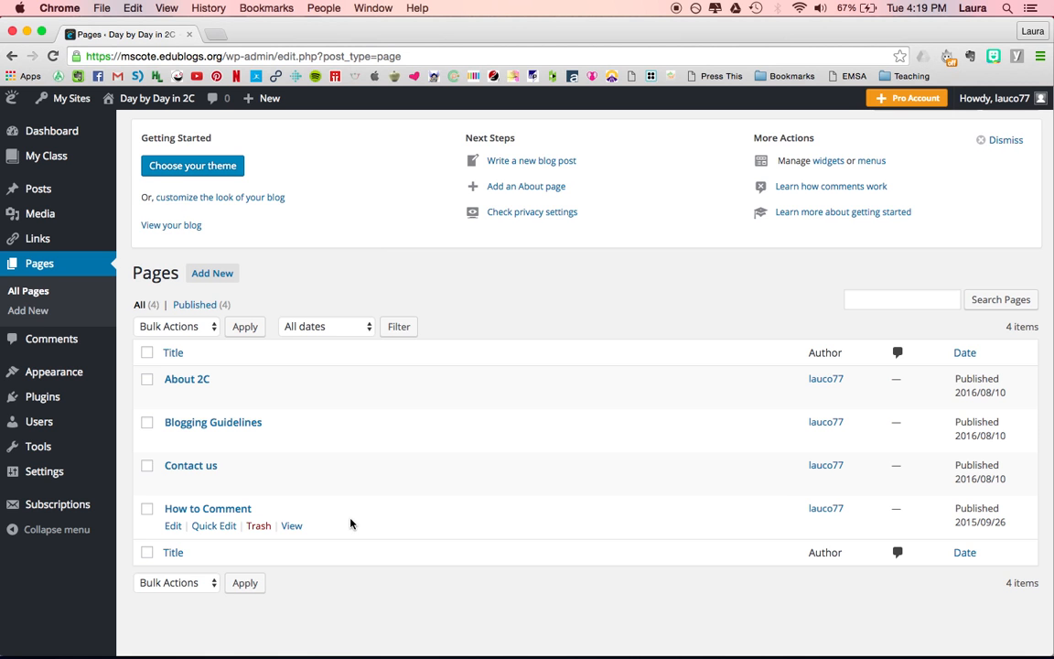
left_click(182, 469)
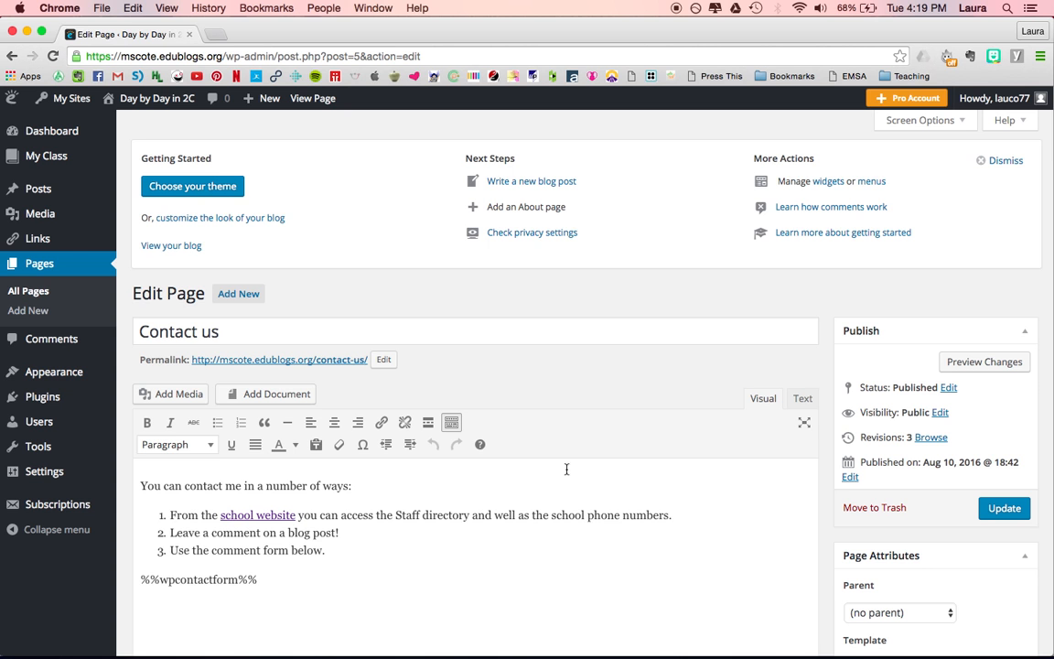
scroll(639, 461, "down", 2)
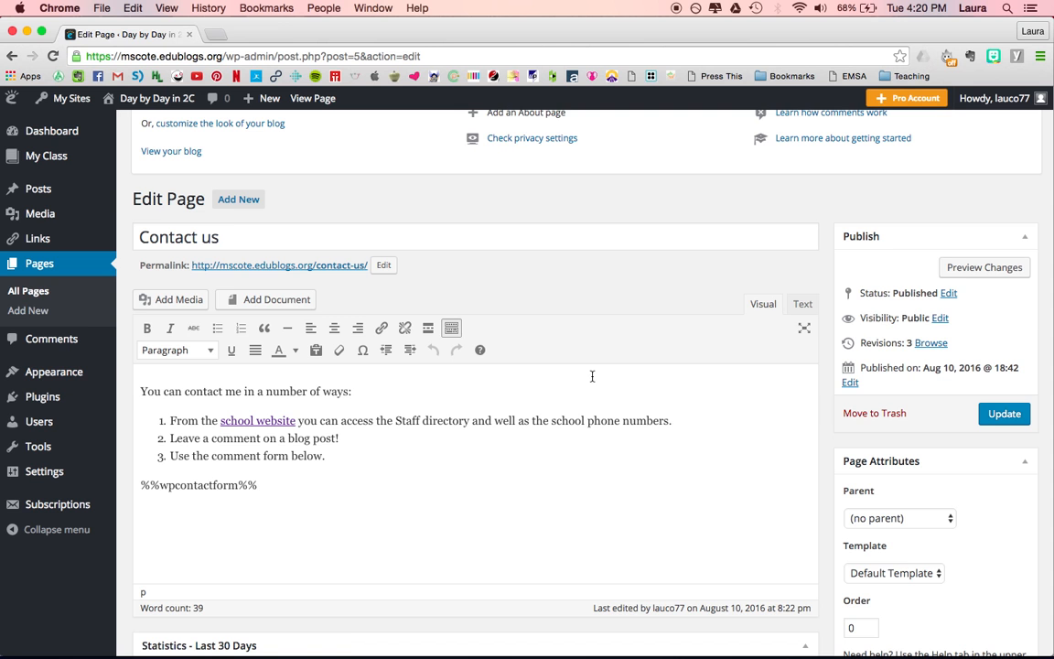
Step: Preview the Contact us page in a new tab, scroll through its contact form, and close the preview
left_click(986, 267)
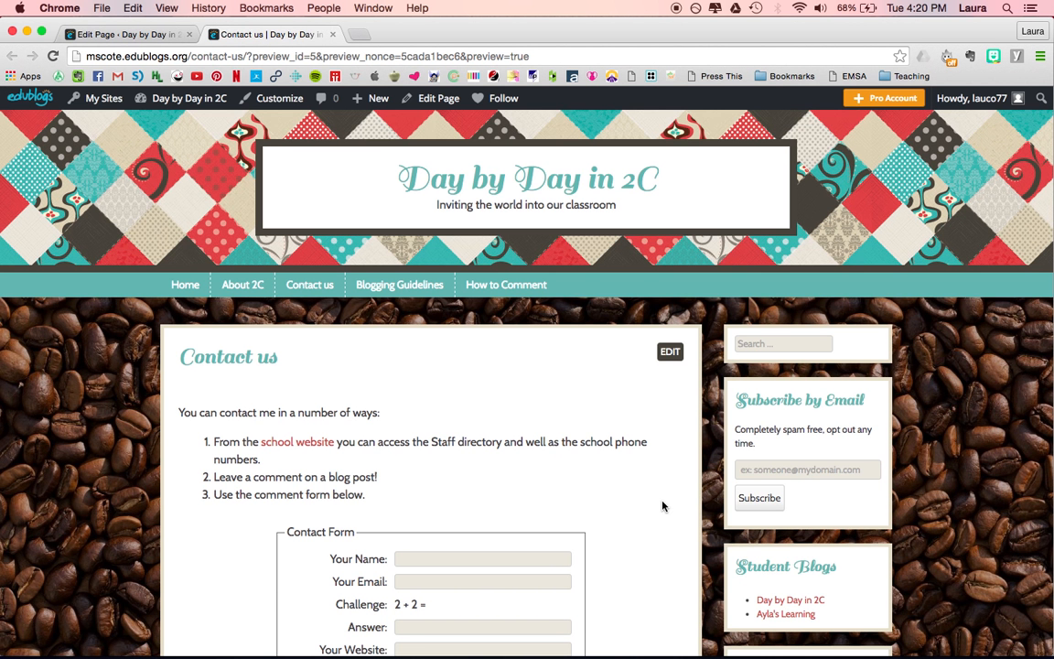
scroll(662, 506, "down", 5)
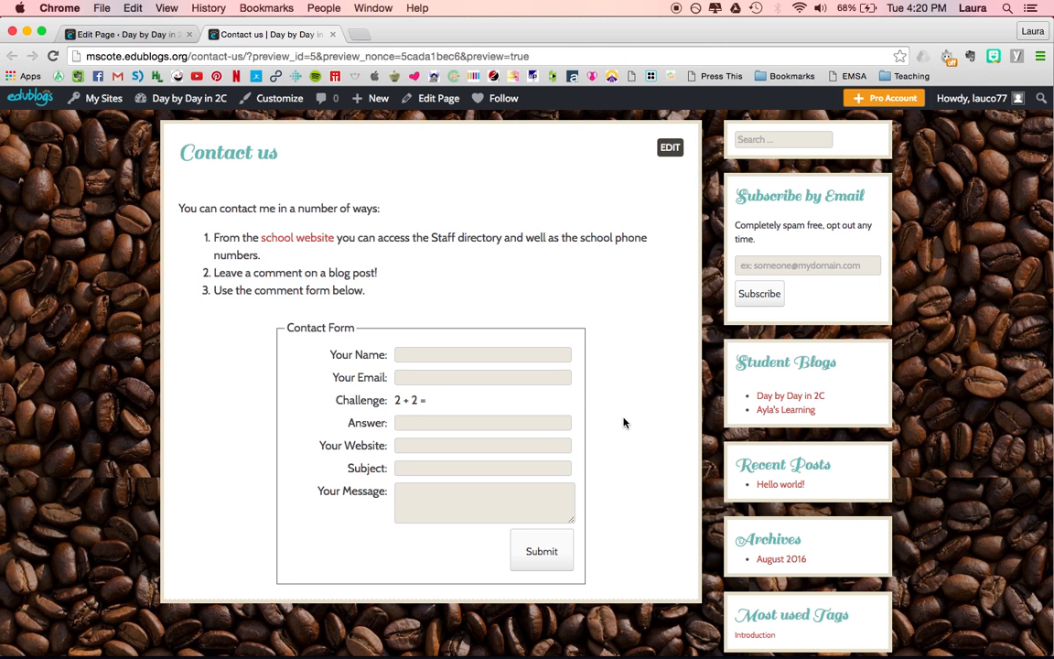
scroll(623, 423, "up", 2)
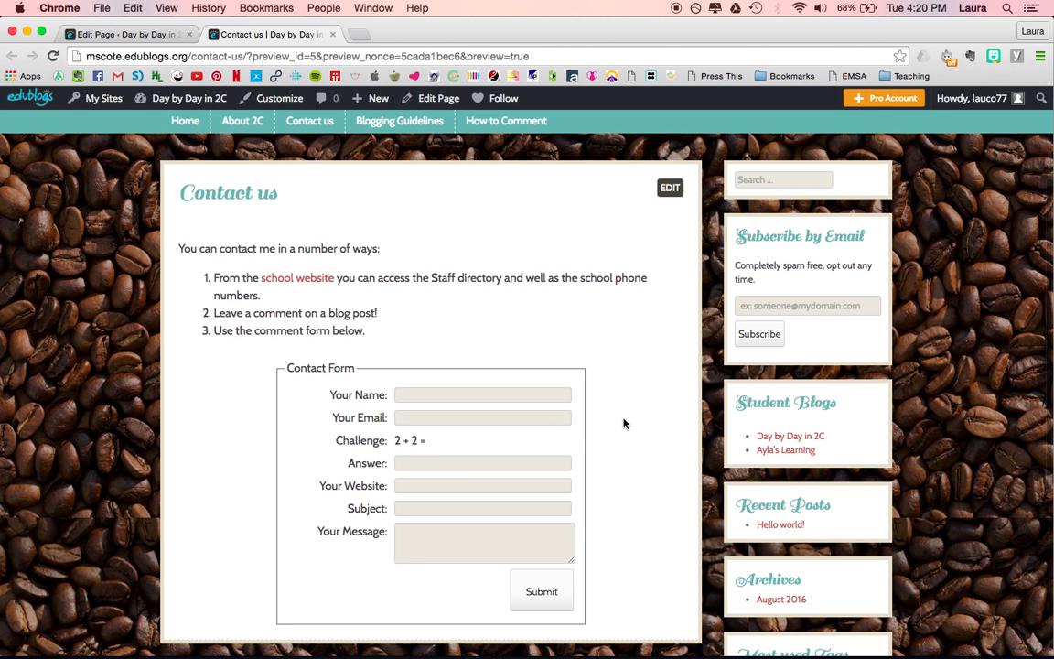
scroll(623, 422, "up", 4)
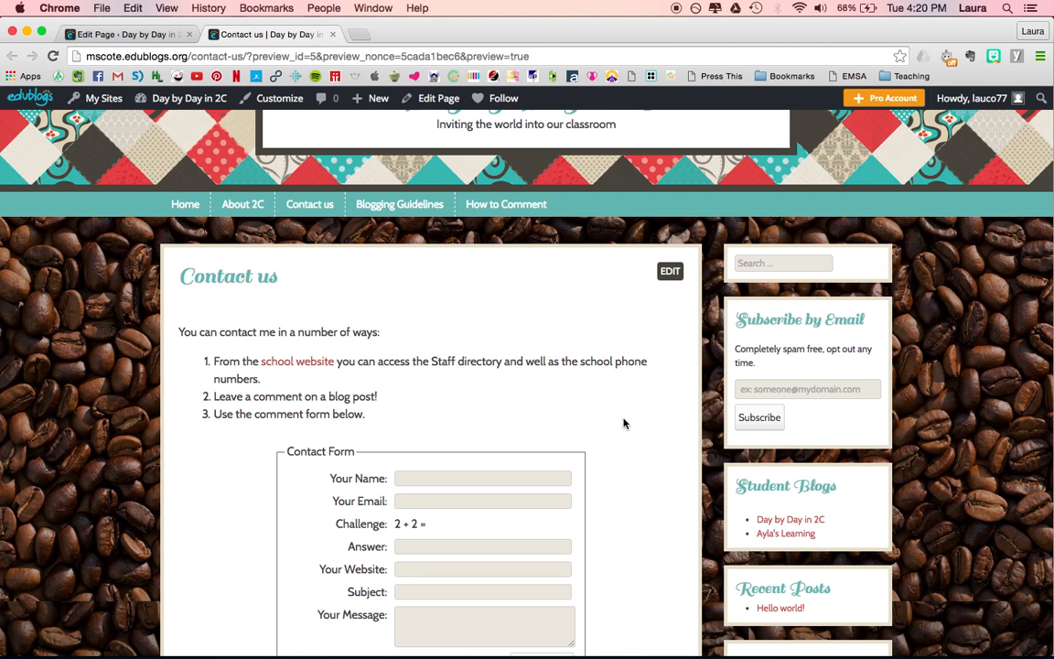
scroll(623, 423, "up", 4)
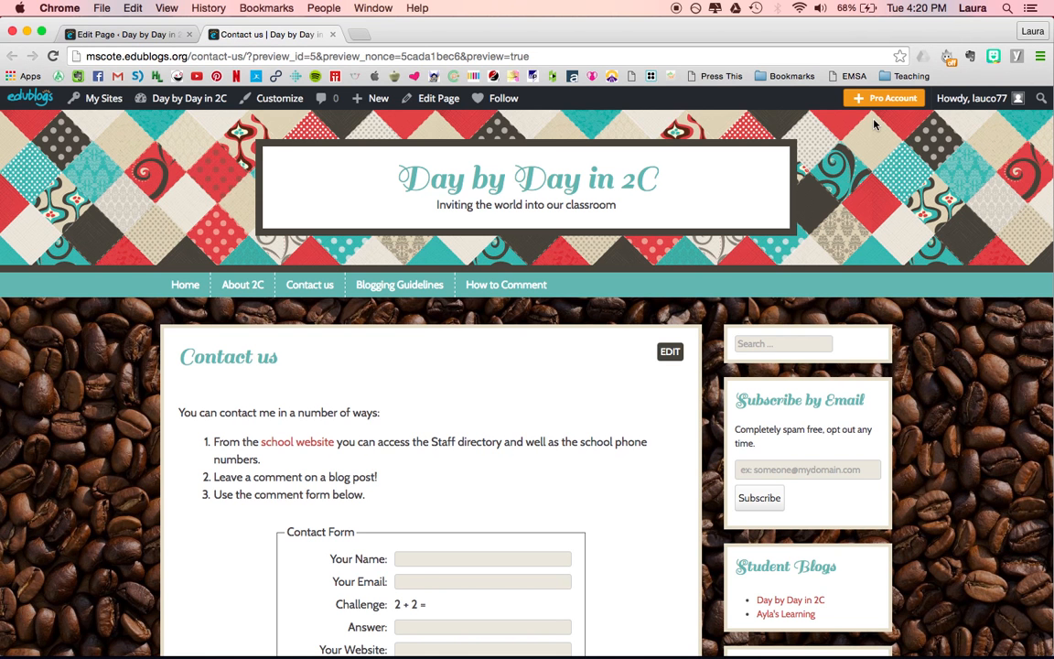
left_click(334, 35)
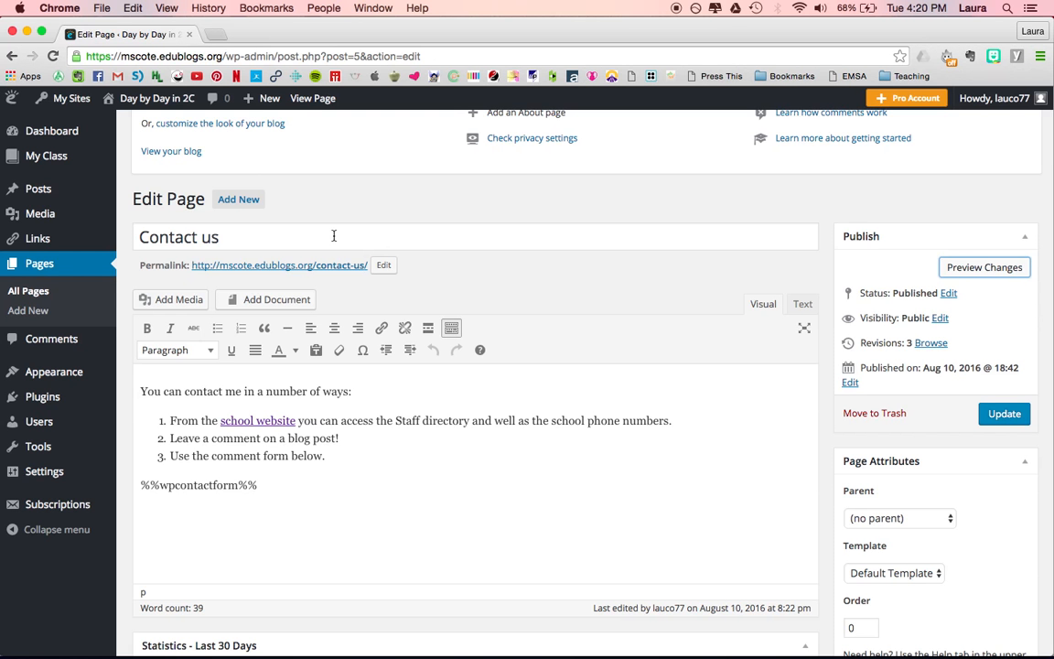
Step: Open the Contact Form plugin settings and review its options, messages and instructions
mouse_move(41, 477)
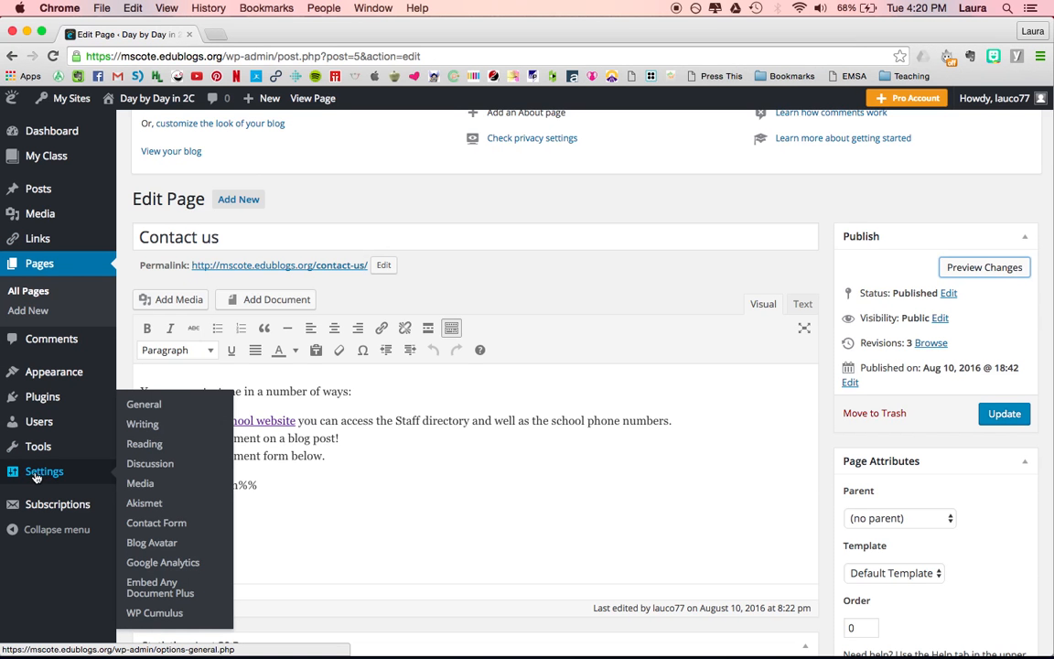
left_click(154, 529)
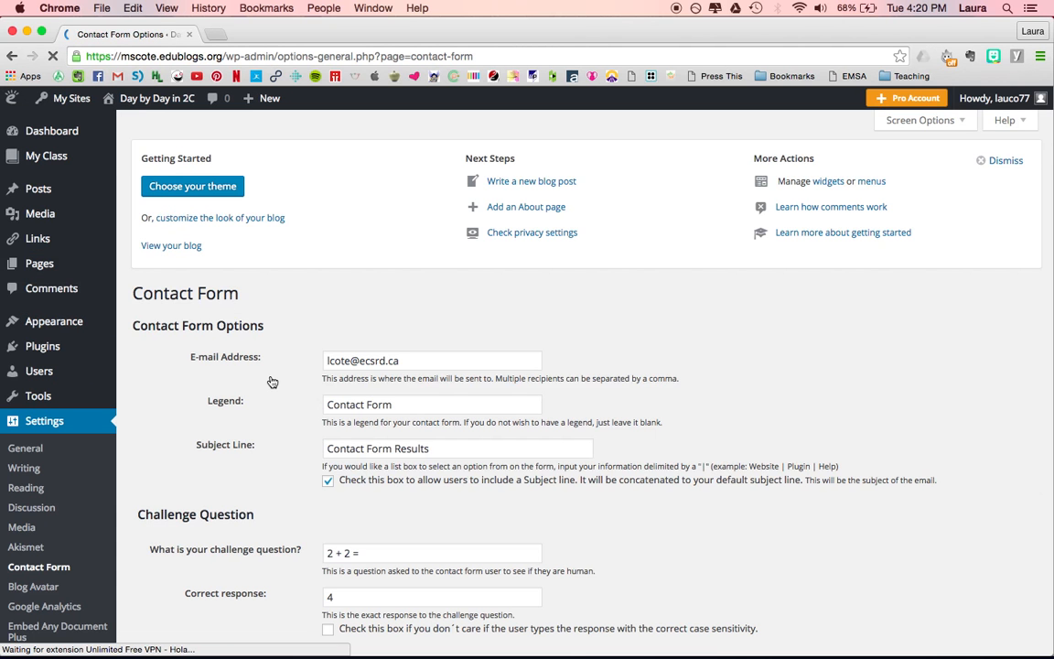
scroll(271, 377, "down", 2)
scroll(271, 381, "down", 5)
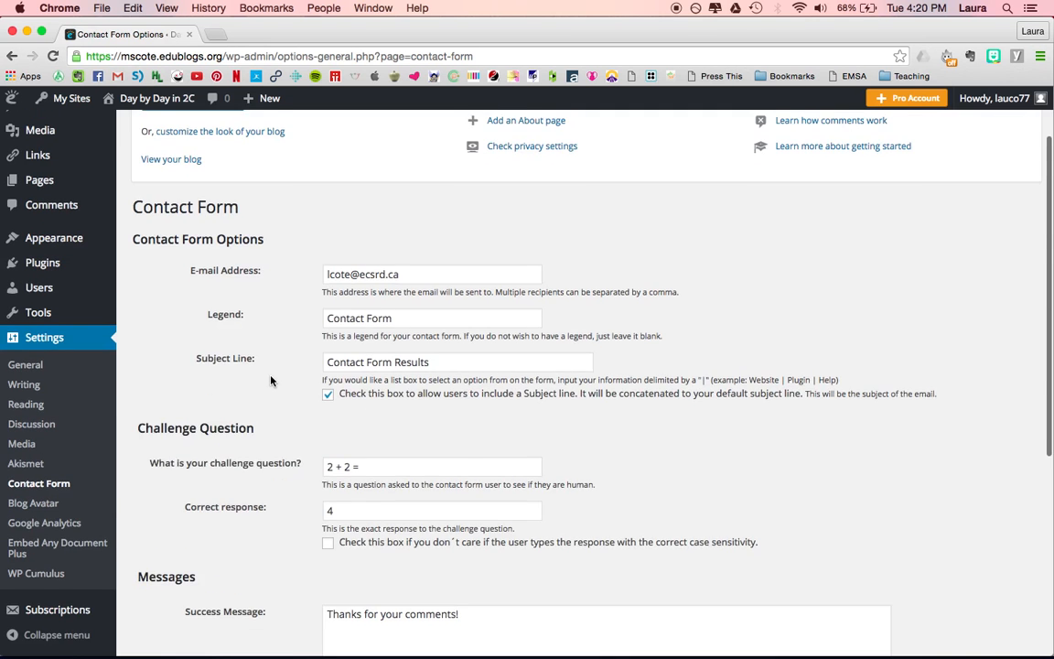
scroll(271, 381, "up", 7)
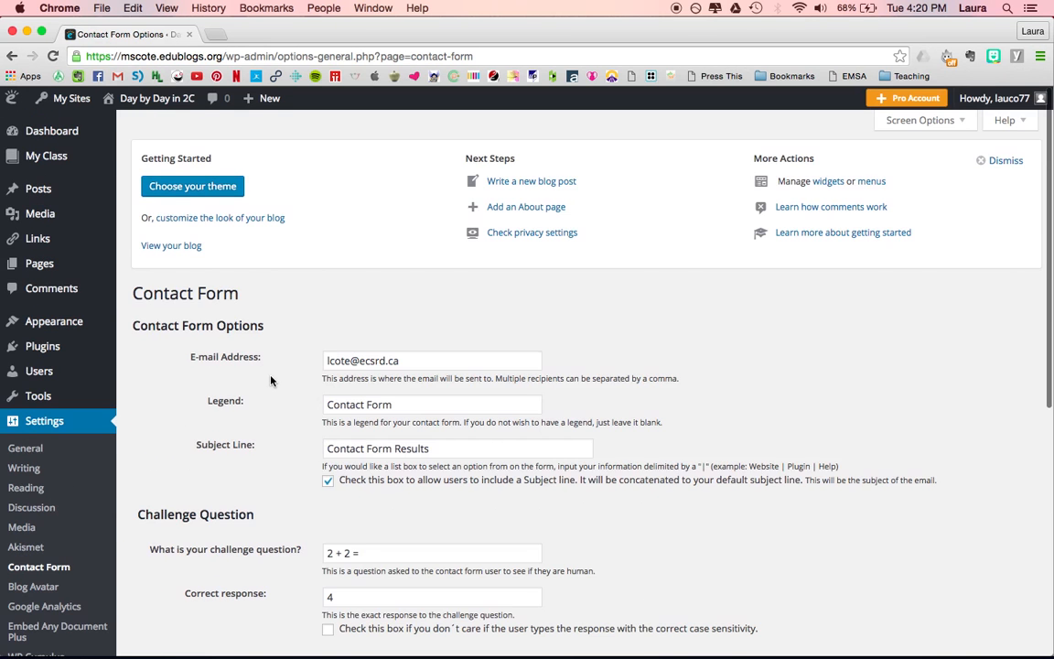
scroll(271, 381, "down", 12)
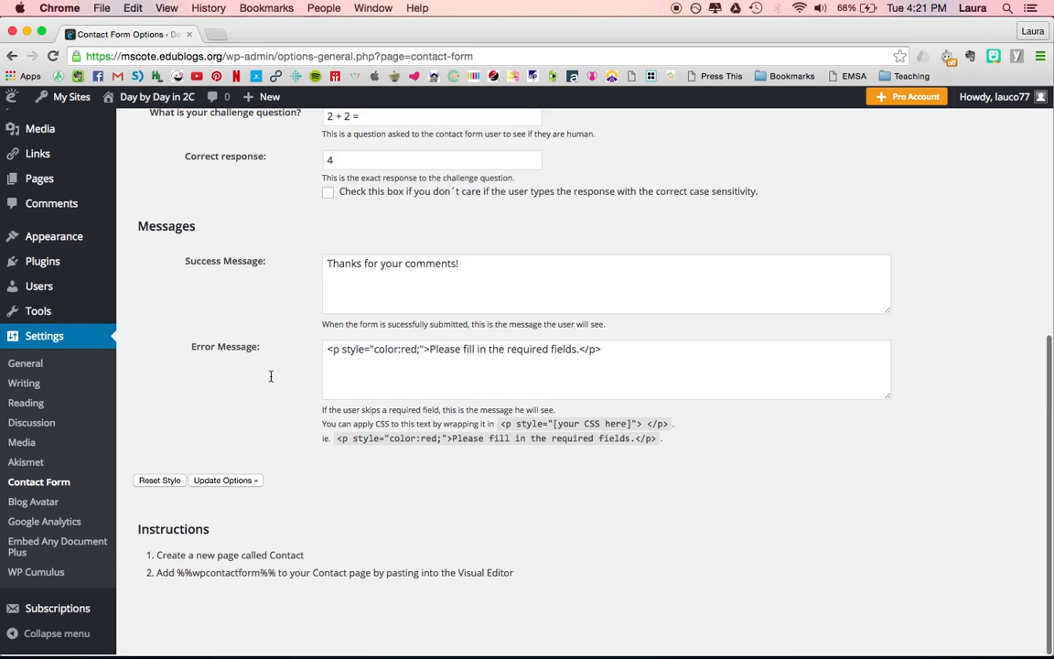
scroll(271, 376, "up", 12)
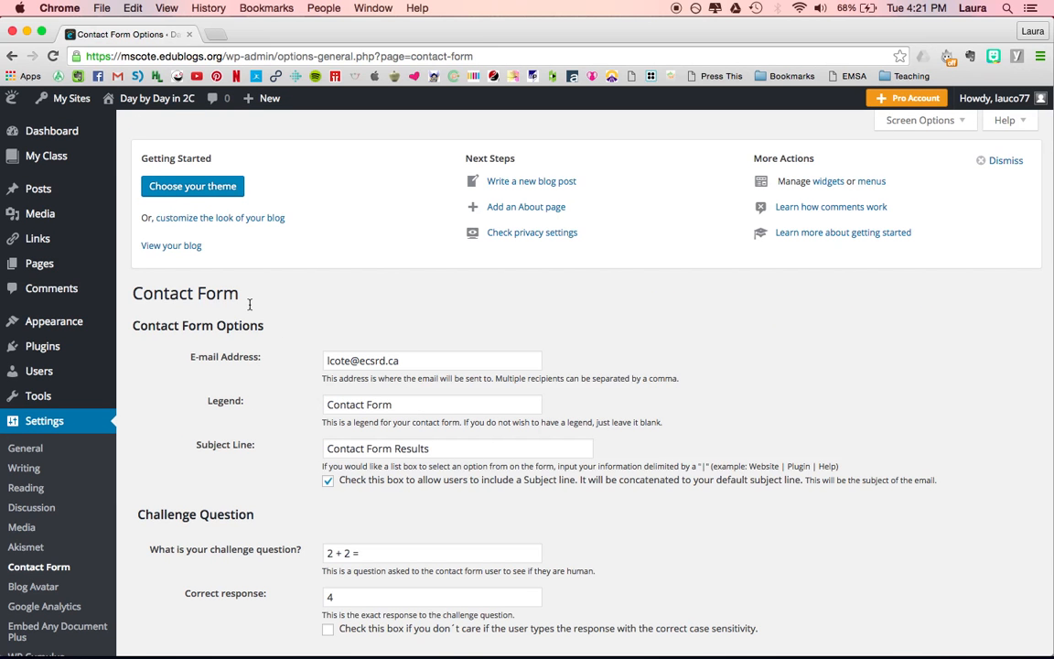
Step: Deactivate and then reactivate the Contact Form plugin under the Forms & Surveys plugin category
left_click(32, 347)
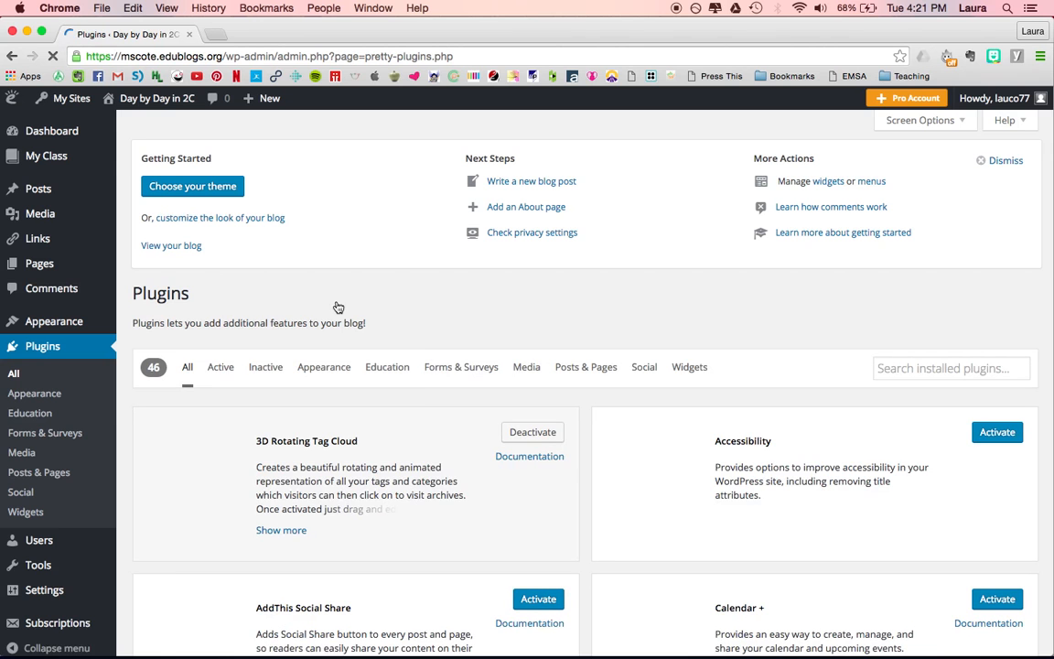
left_click(466, 370)
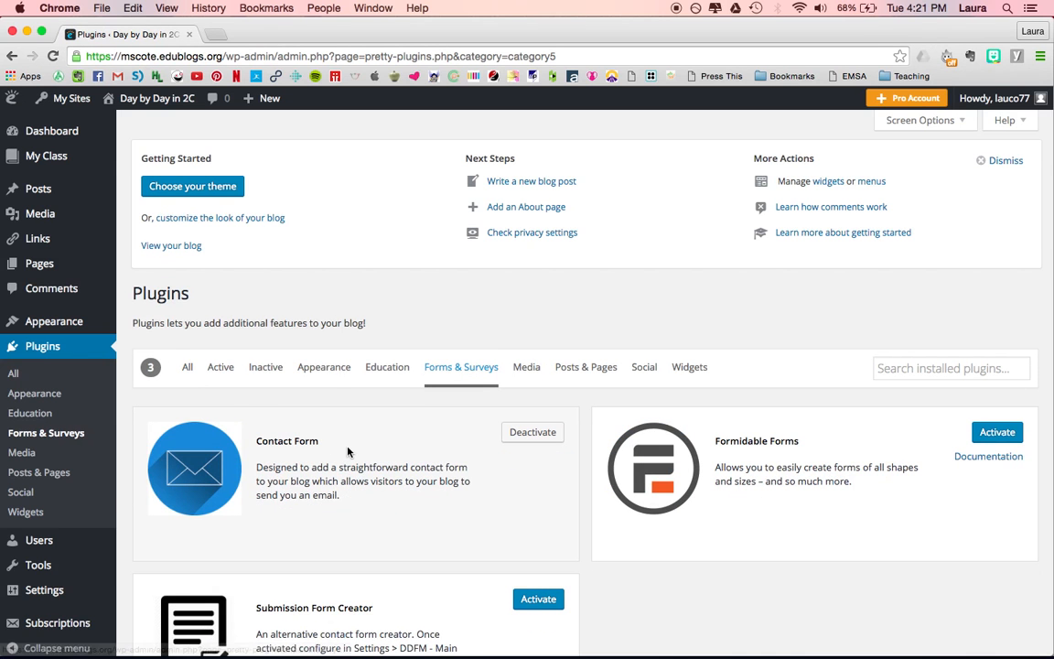
left_click(536, 436)
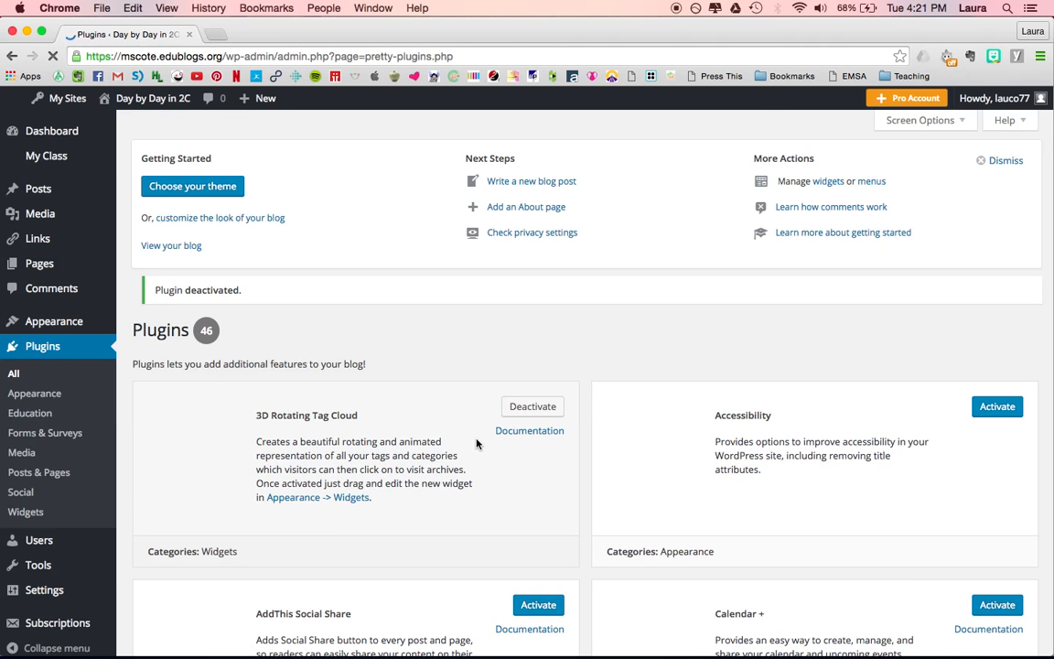
scroll(489, 471, "down", 3)
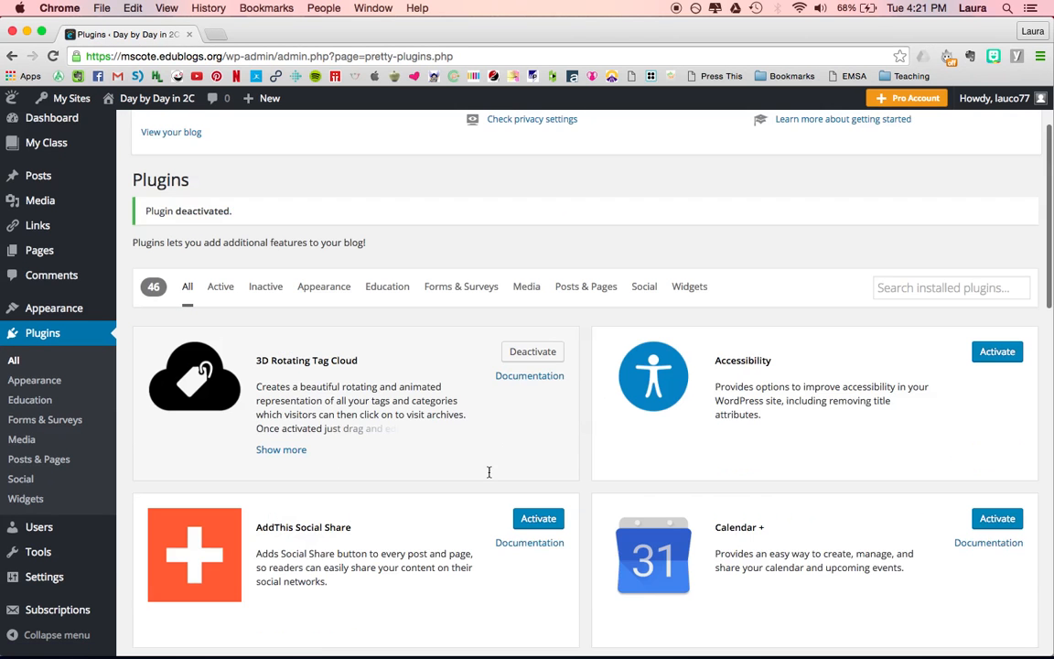
left_click(462, 289)
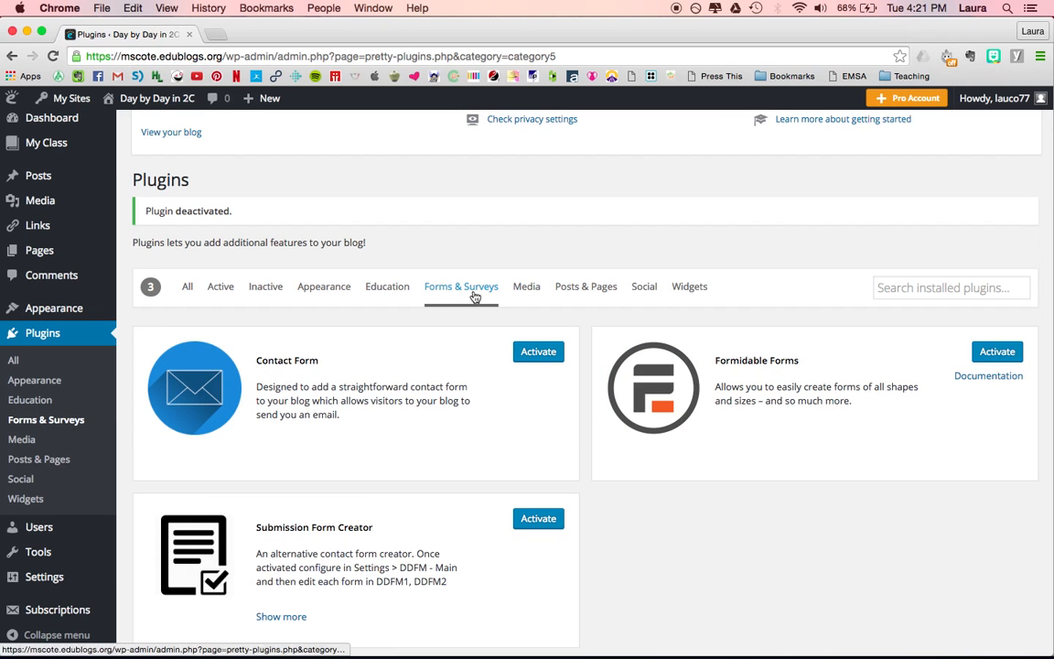
left_click(539, 356)
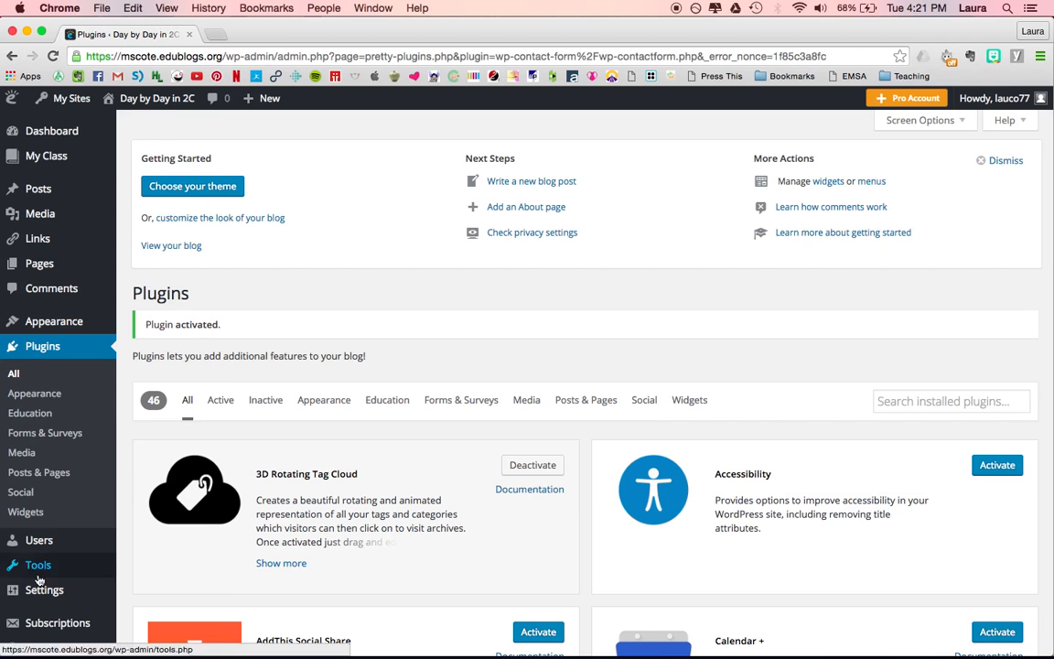
Step: Return to the Contact Form settings and select the %%wpcontactform%% shortcode in the instructions
mouse_move(42, 593)
left_click(149, 526)
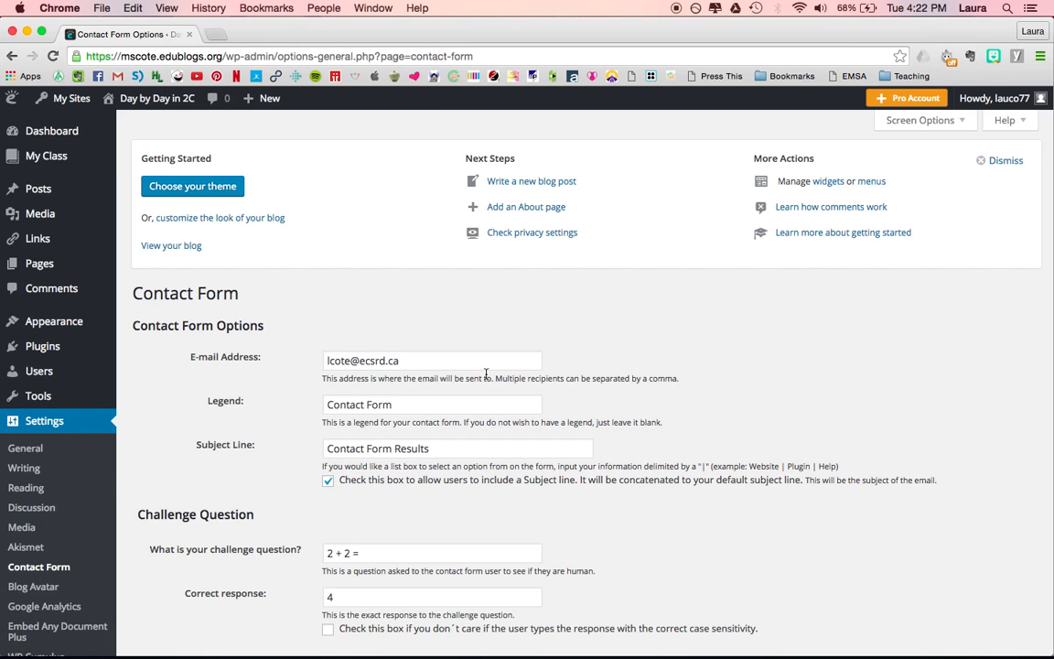
scroll(722, 344, "down", 2)
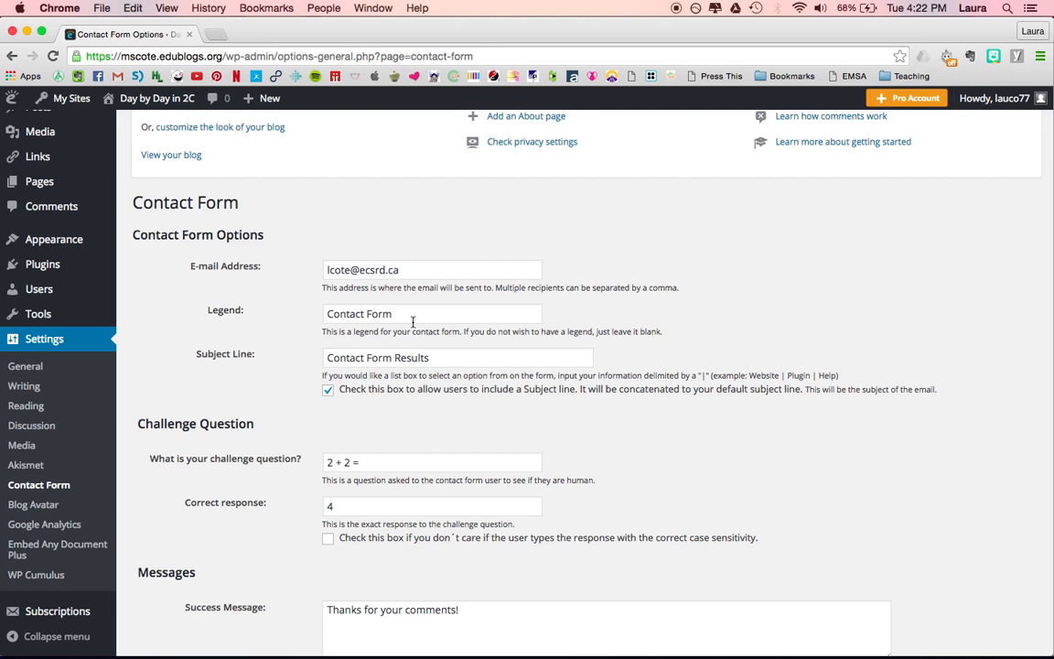
scroll(413, 322, "down", 2)
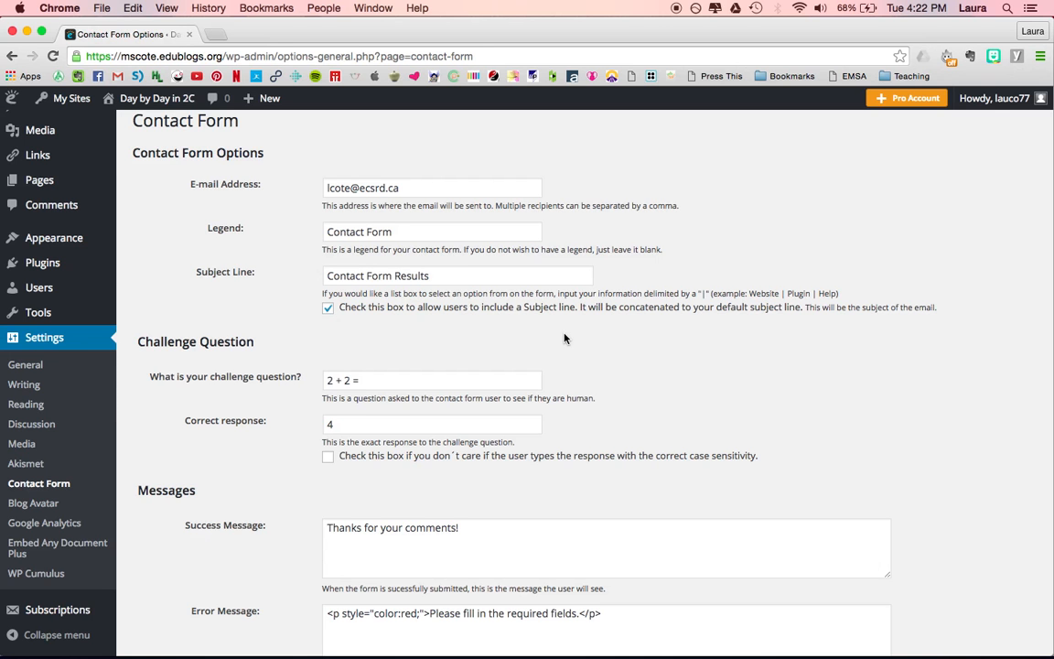
scroll(564, 338, "down", 3)
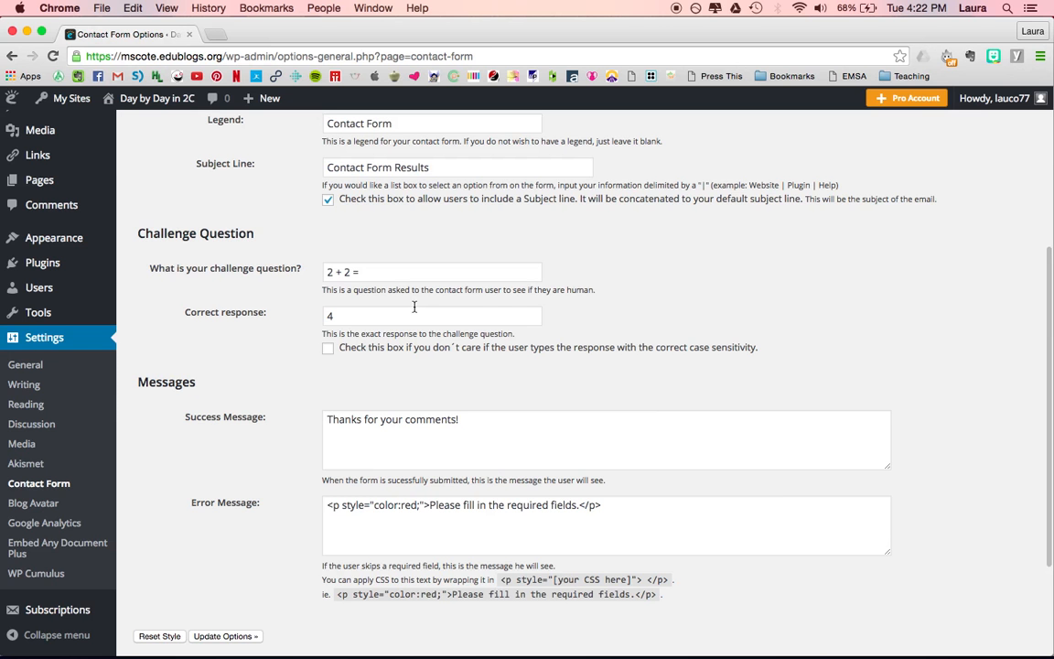
scroll(613, 351, "down", 4)
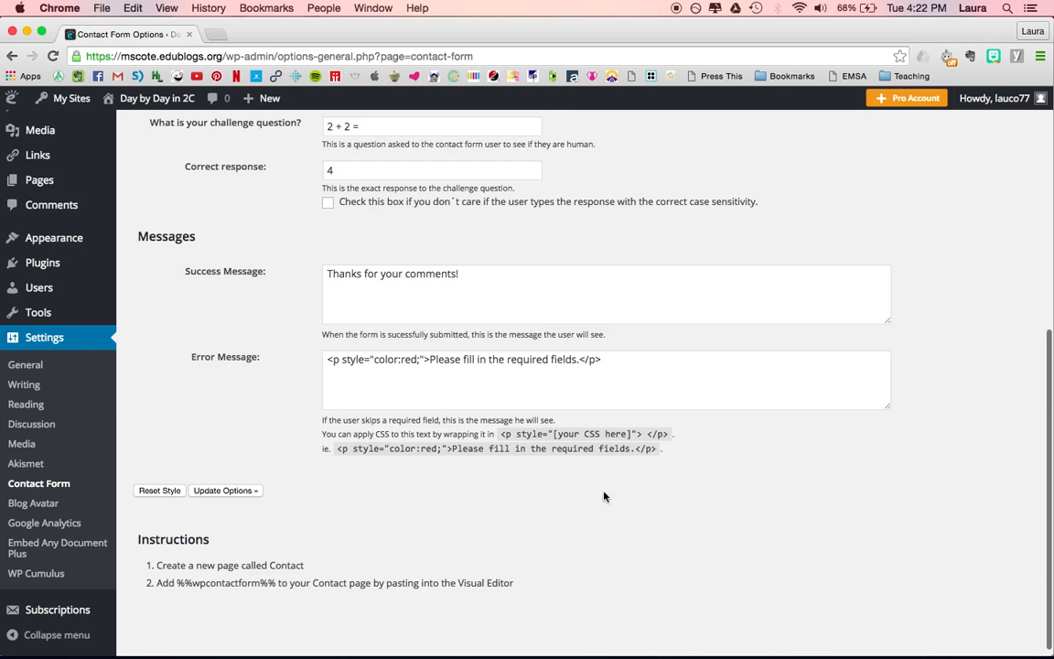
scroll(586, 499, "down", 1)
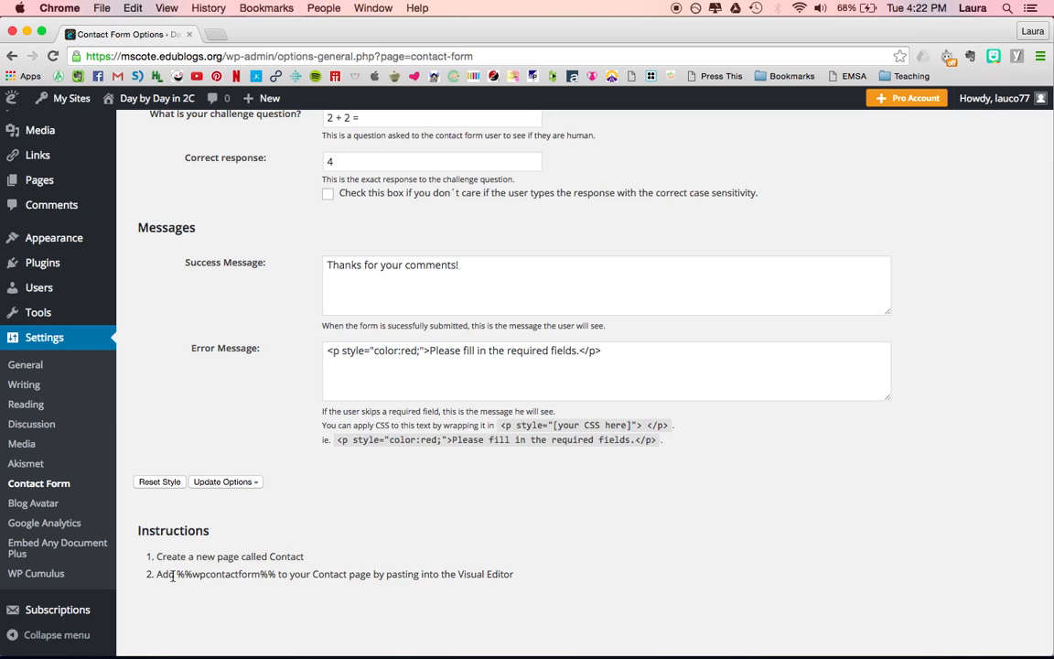
left_click_drag(178, 576, 273, 576)
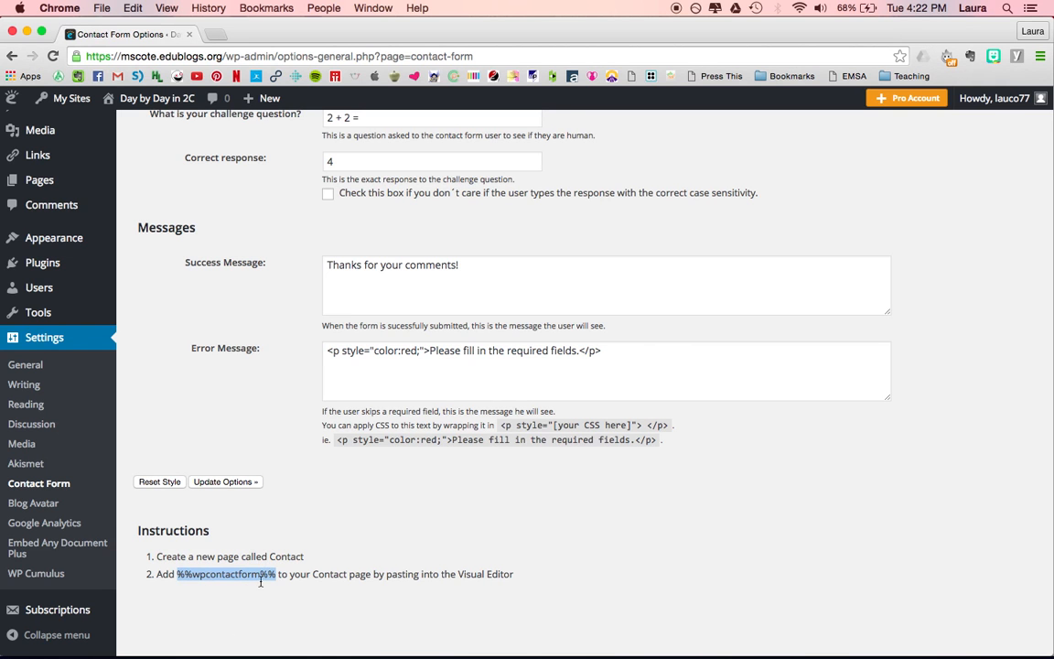
Step: Reopen the Contact us page for editing from the pages list
scroll(195, 459, "up", 2)
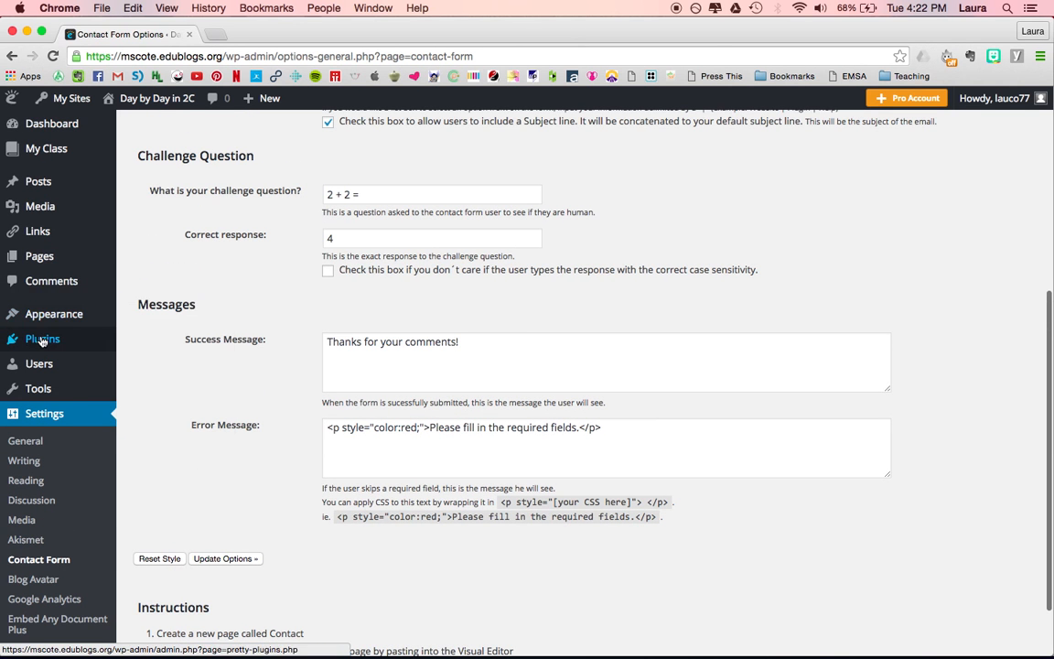
mouse_move(100, 259)
left_click(145, 259)
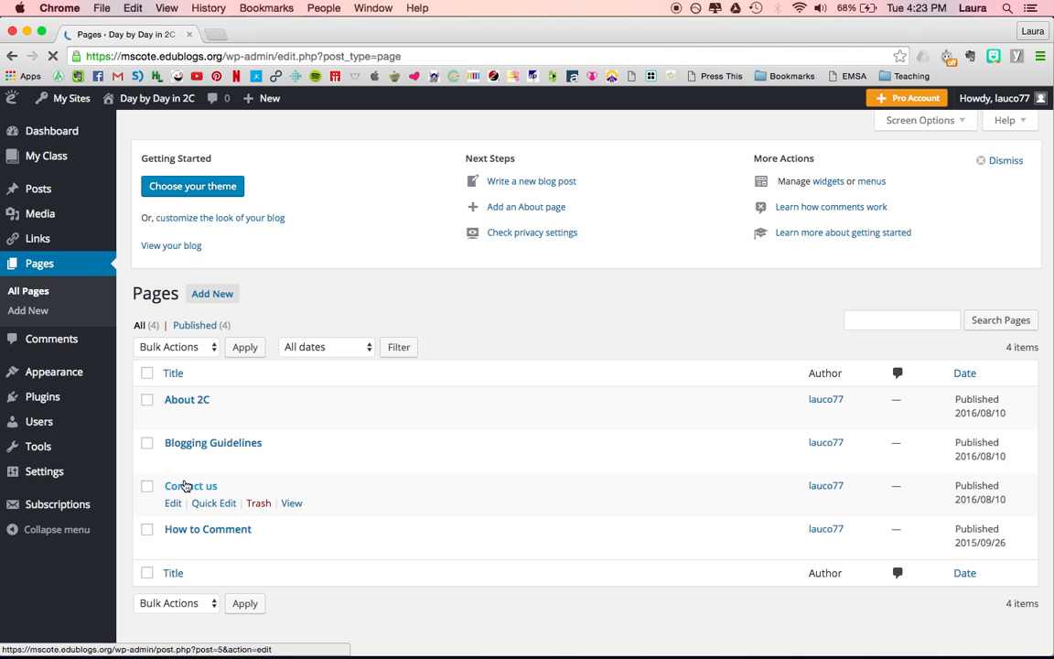
left_click(174, 503)
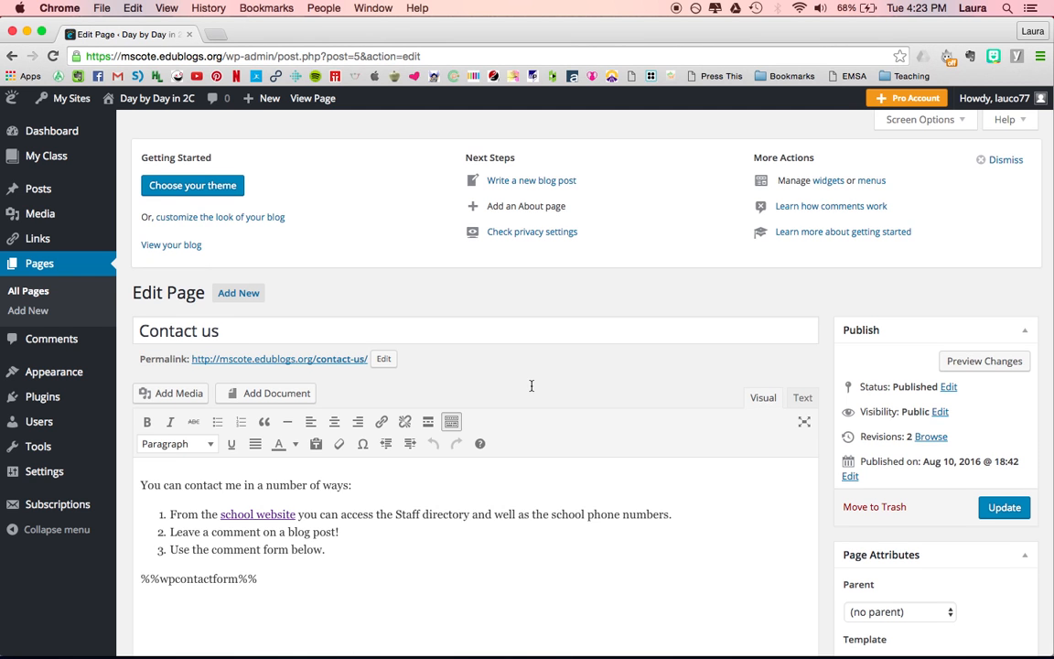
Step: Select the %%wpcontactform%% shortcode, check it in the Text view, return to Visual, and update the Contact us page
scroll(530, 385, "down", 2)
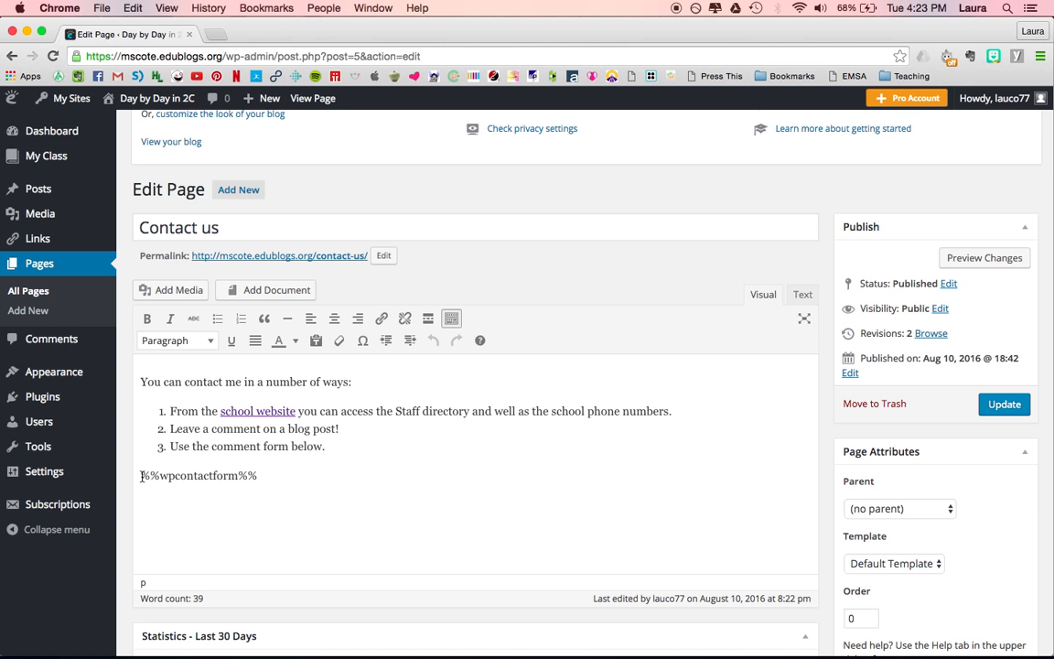
left_click_drag(137, 476, 282, 478)
left_click(289, 478)
left_click(802, 295)
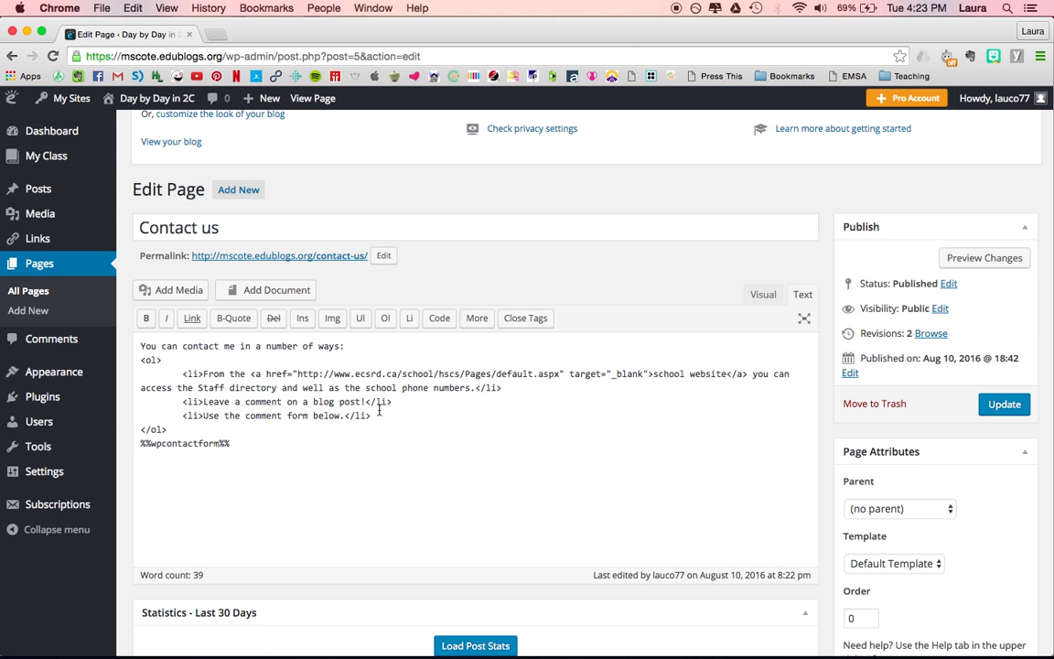
left_click(763, 295)
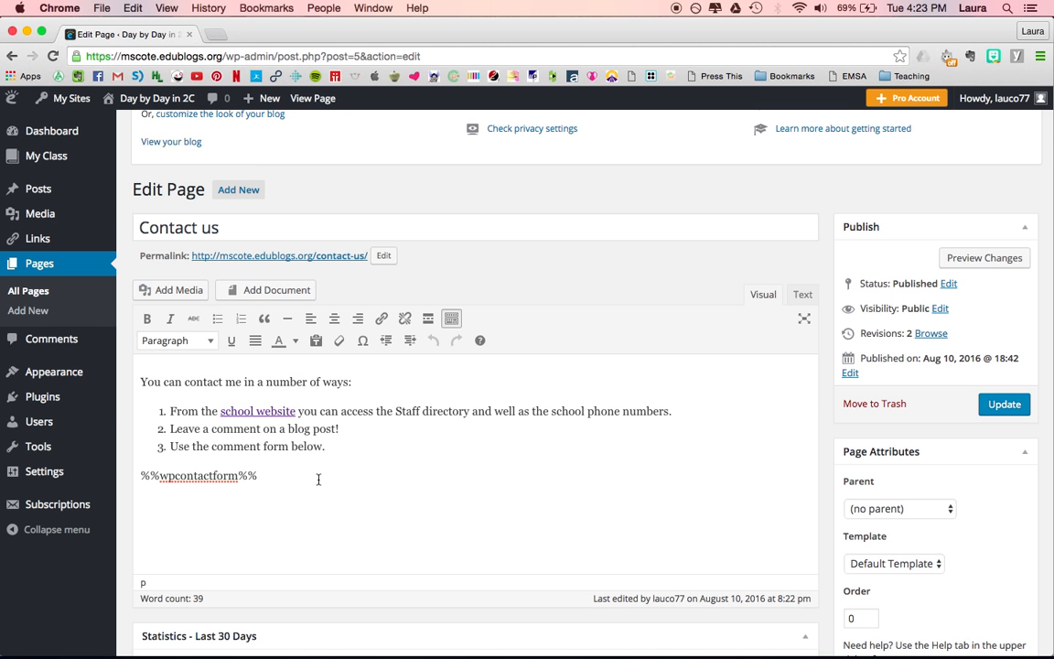
left_click(1004, 406)
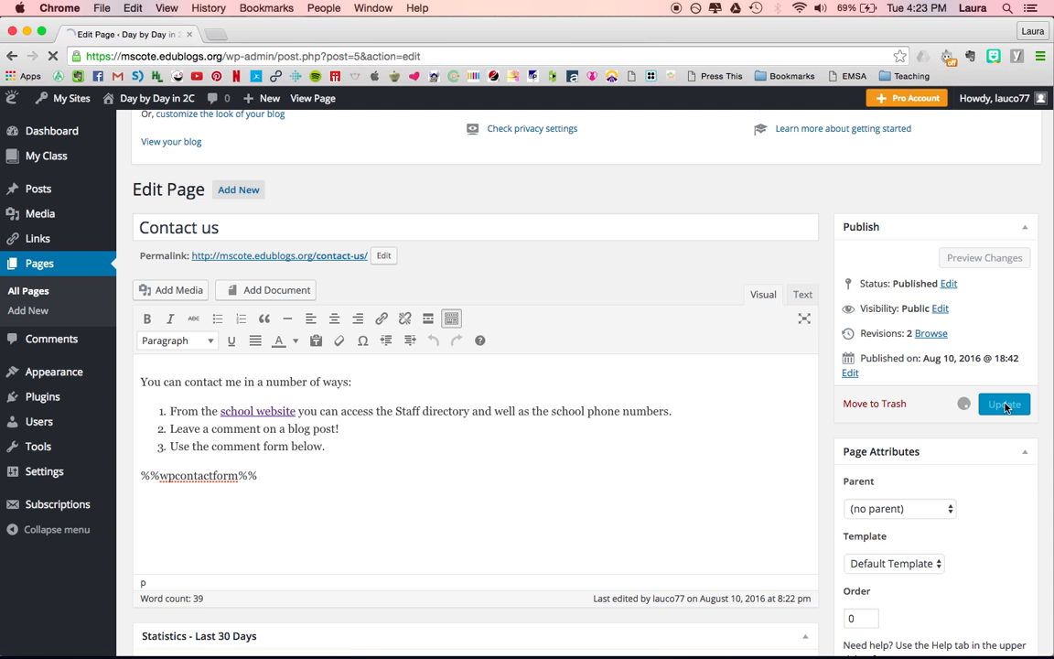